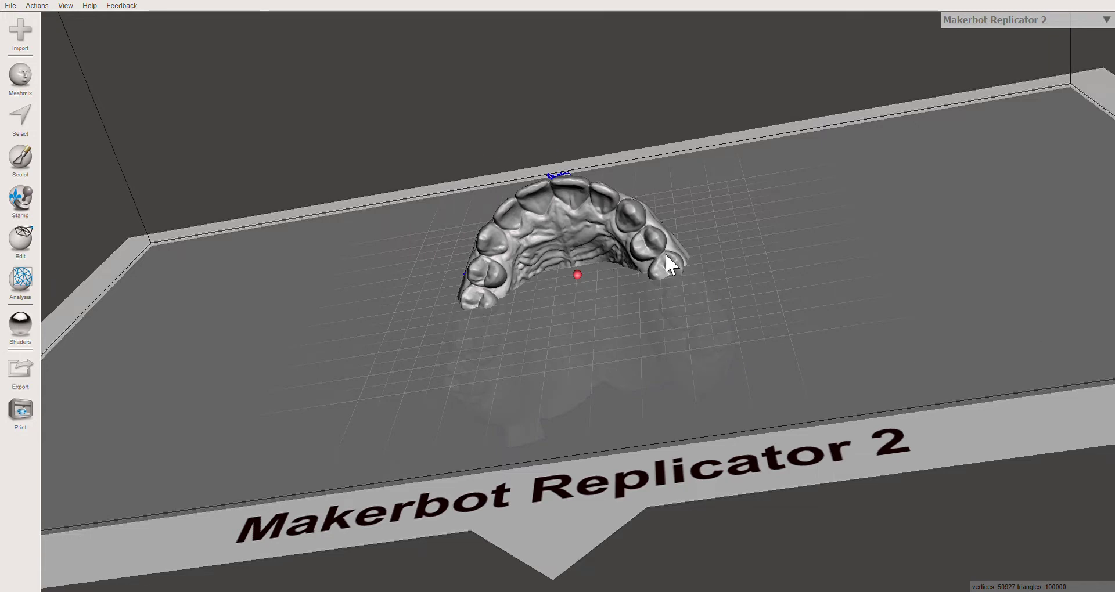
Hide the Replicator 2 print bed with the B shortcut and orbit to a top-down view of the arch.
right_drag(612, 124, 608, 157)
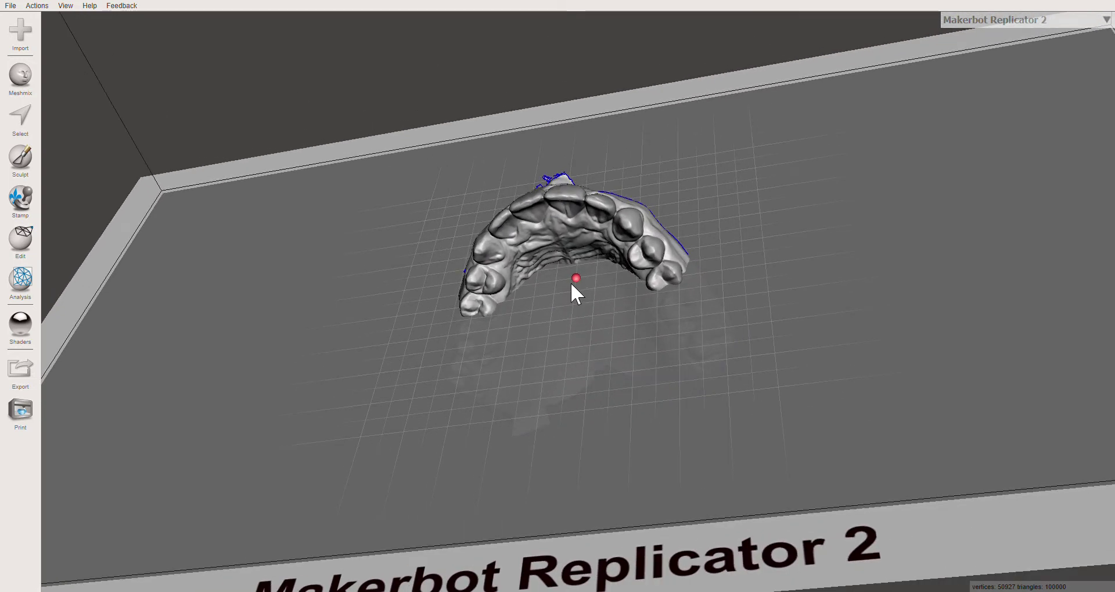
right_drag(619, 430, 663, 416)
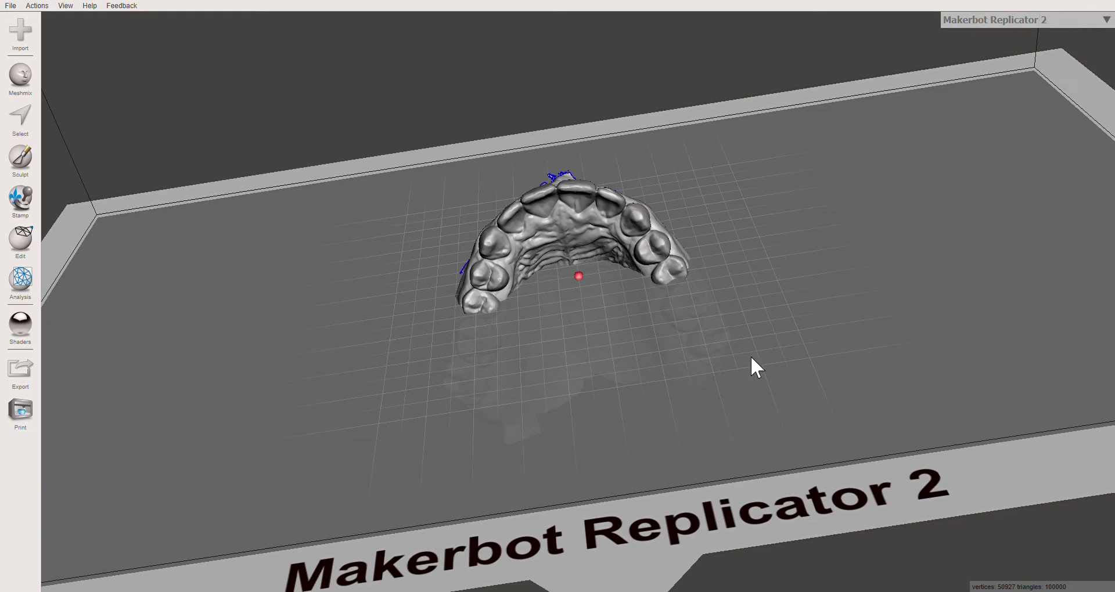
right_drag(515, 467, 504, 444)
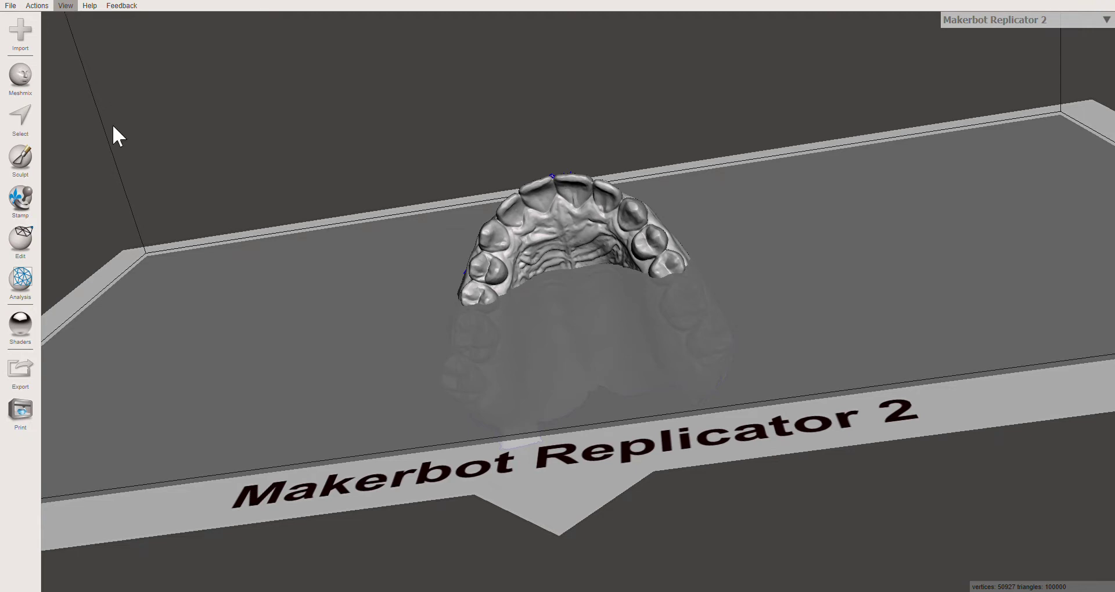
key(b)
right_drag(551, 131, 600, 309)
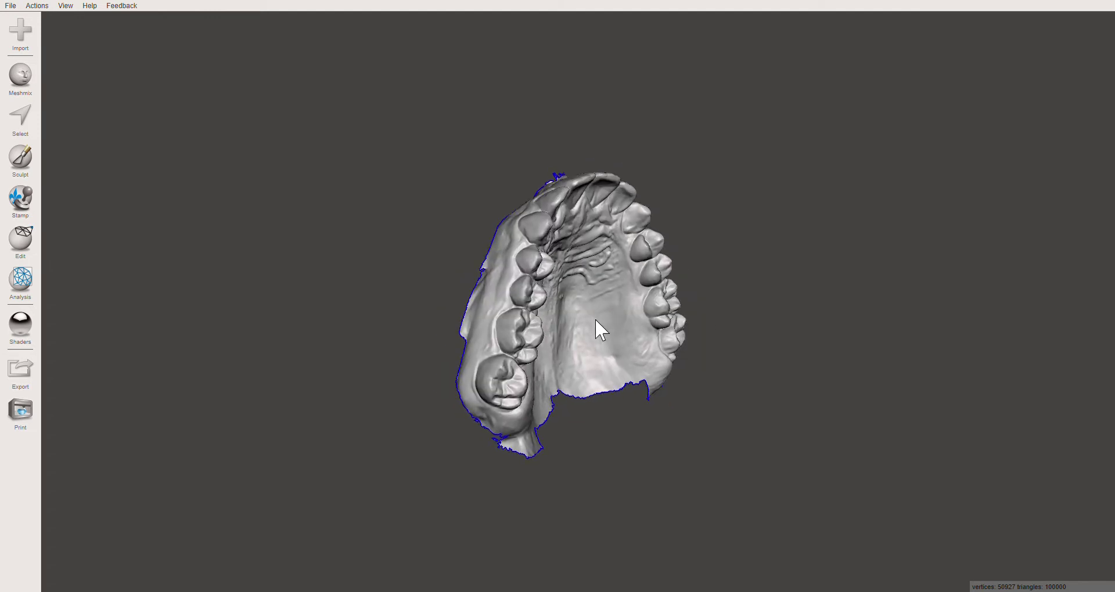
right_drag(548, 430, 348, 384)
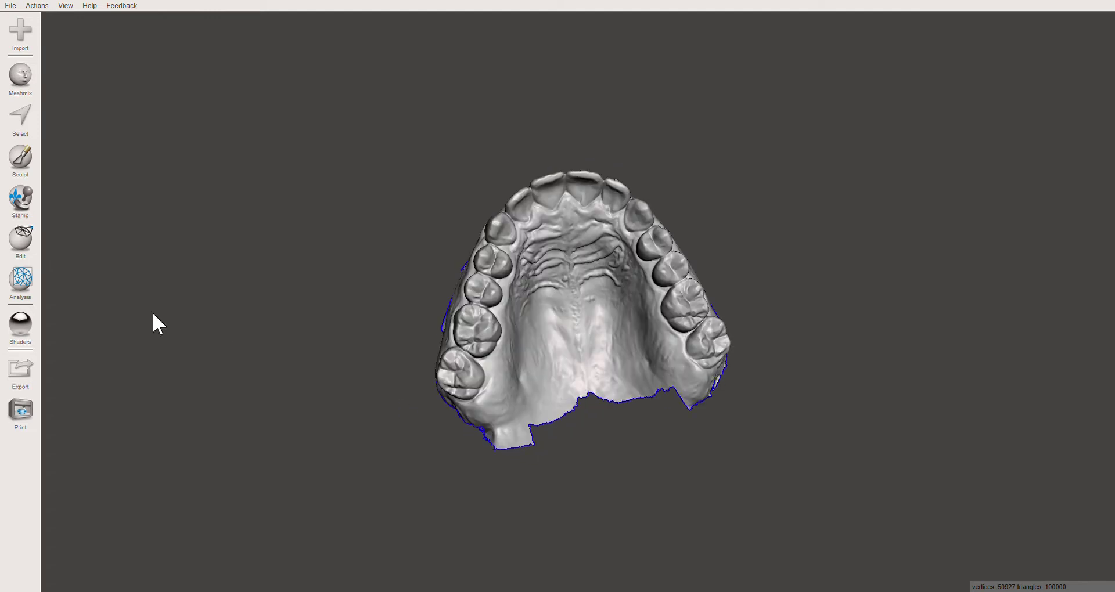
click(23, 284)
Run the Inspector and fill the two flagged holes at the front and two at the lower left.
click(93, 25)
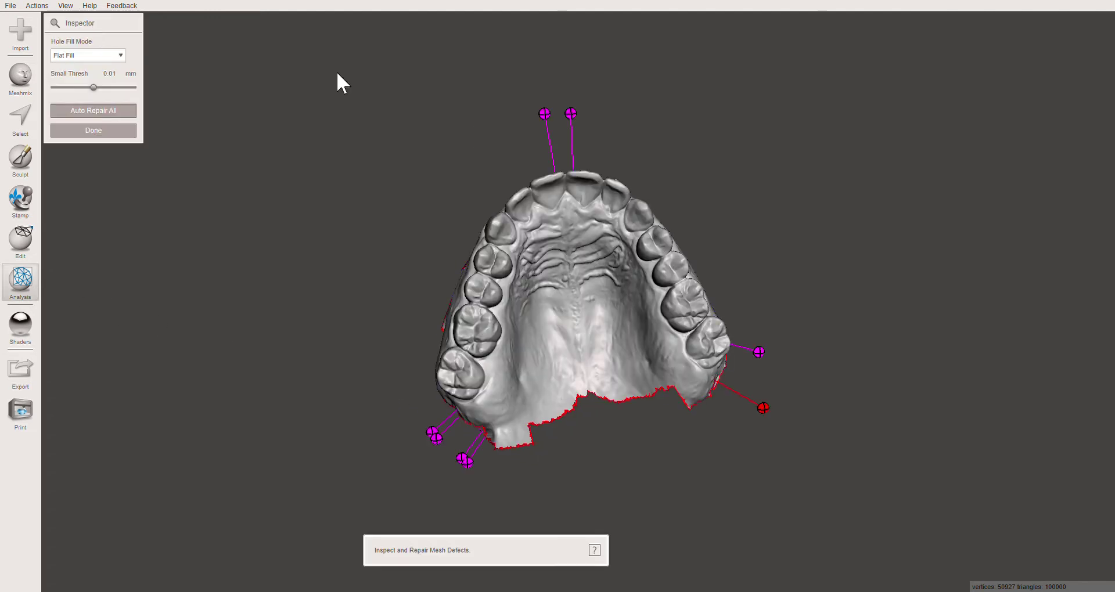
right_drag(378, 120, 371, 231)
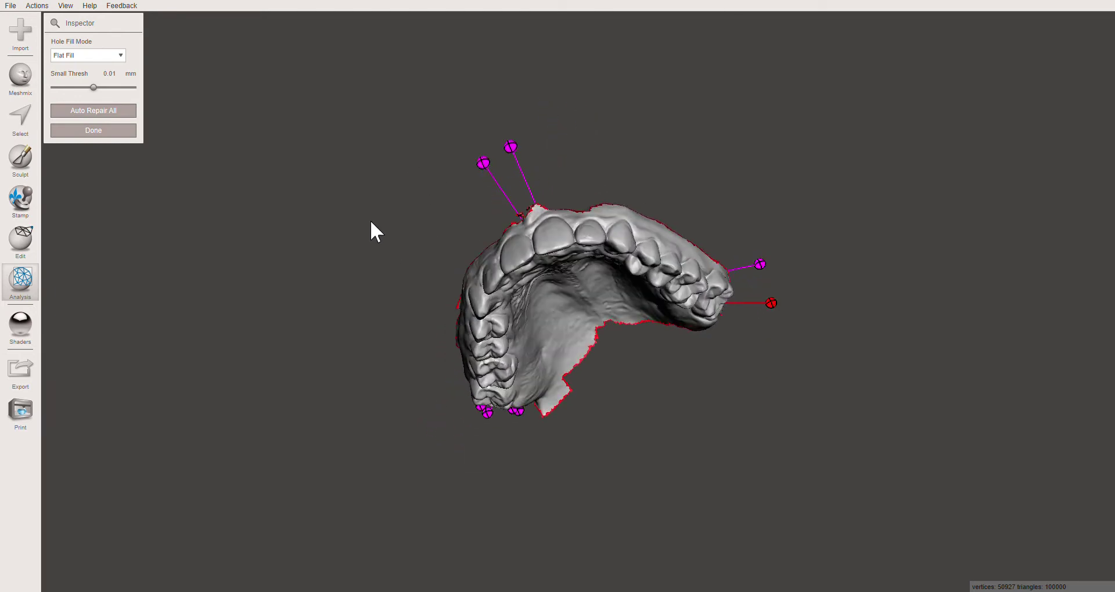
click(510, 147)
click(483, 162)
right_drag(482, 162, 424, 294)
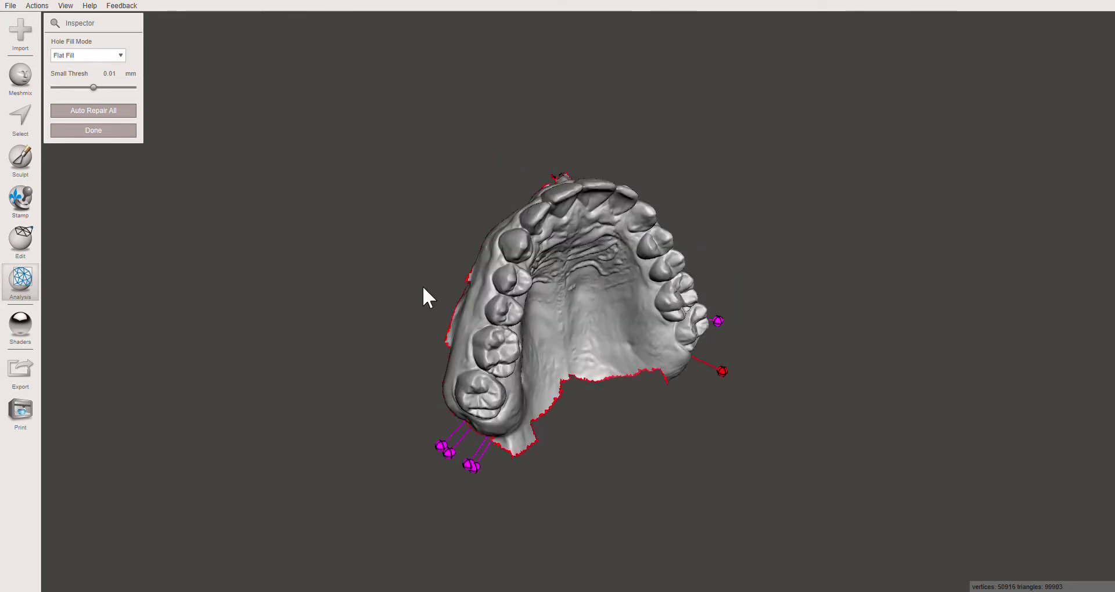
click(440, 445)
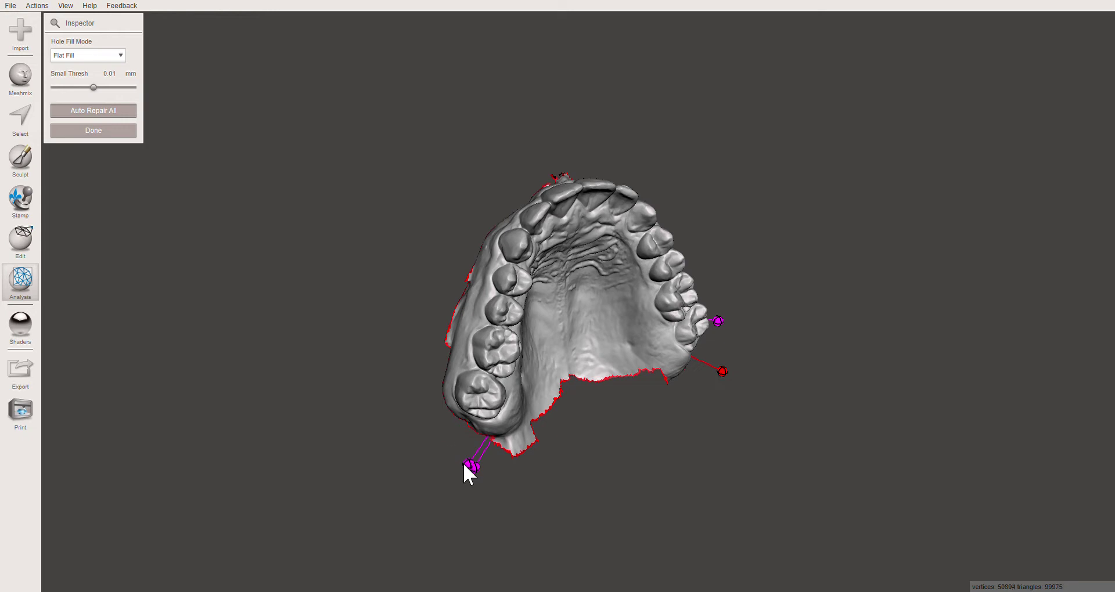
click(474, 468)
Fill the flagged hole on the right side, check the teeth side-on, and finish inspecting.
mouse_move(555, 480)
right_down()
mouse_move(475, 490)
mouse_move(500, 476)
right_up()
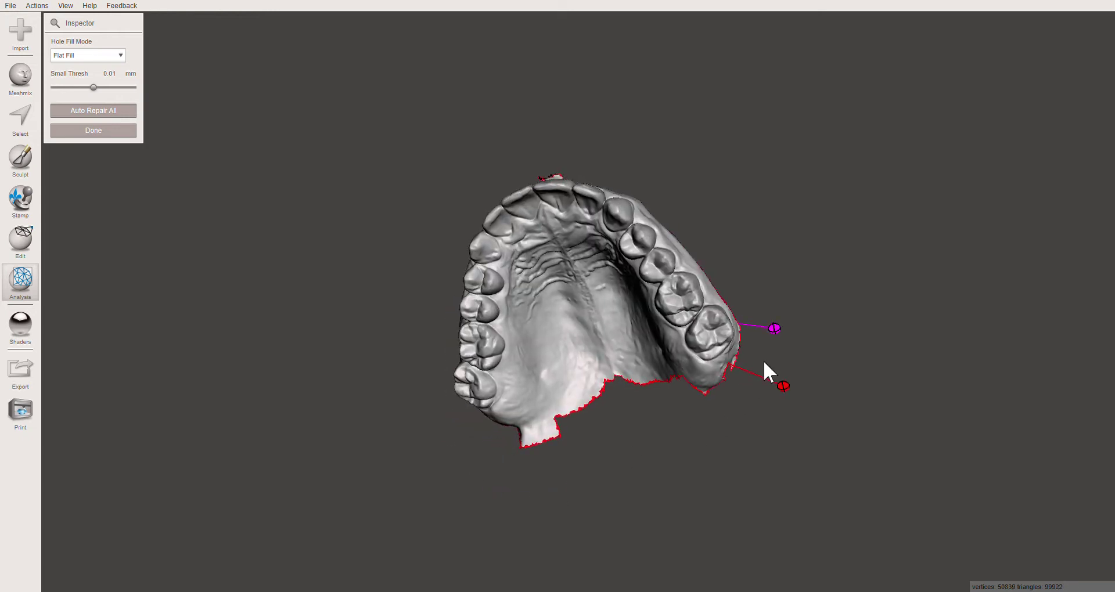
click(778, 329)
mouse_move(843, 360)
right_down()
mouse_move(831, 360)
mouse_move(845, 381)
right_up()
right_drag(412, 167, 707, 318)
right_drag(867, 351, 613, 370)
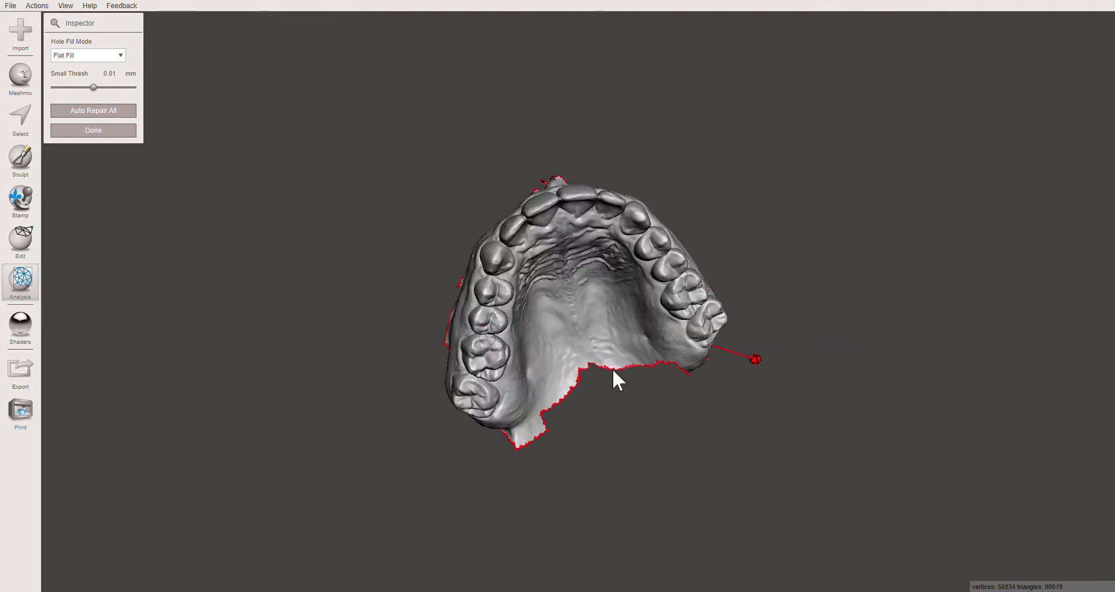
click(128, 130)
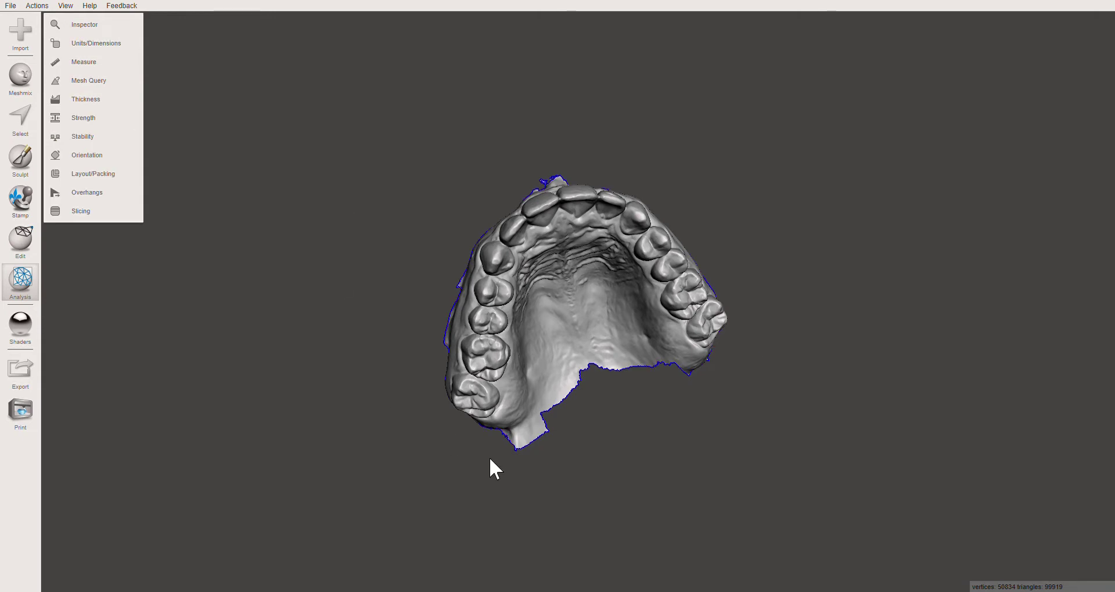
Lasso the left half of the palate with the Select tool and delete it.
right_drag(712, 438, 402, 475)
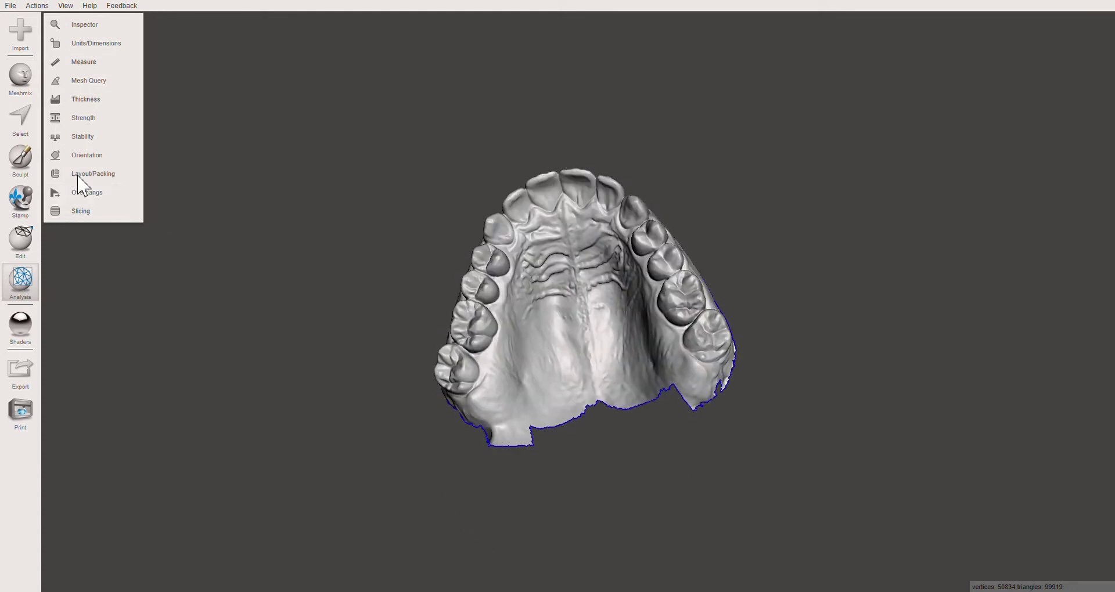
click(20, 118)
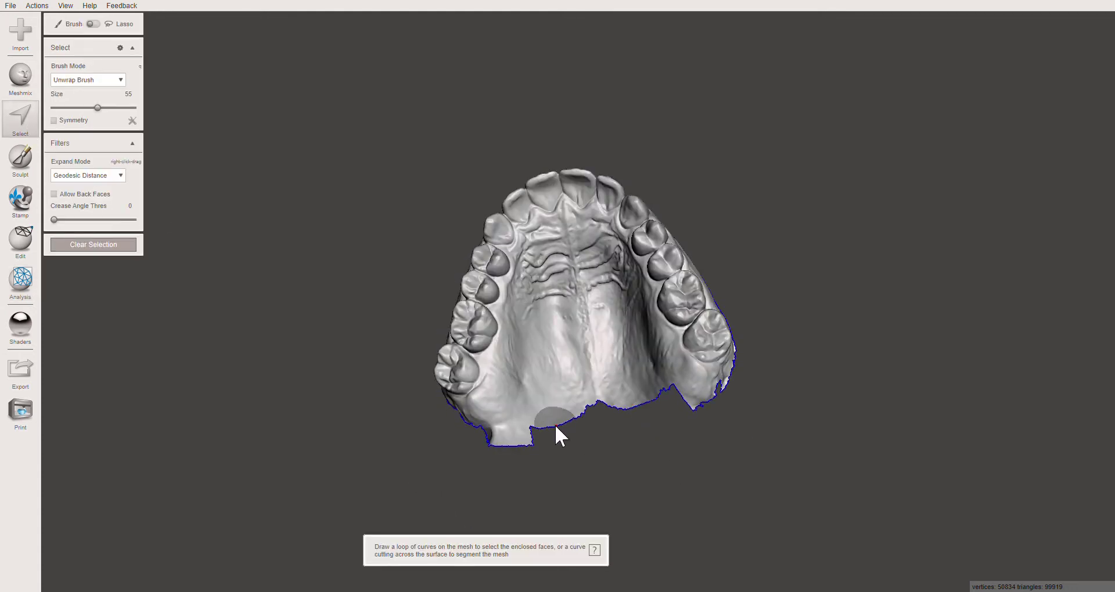
scroll(557, 436, up, 5)
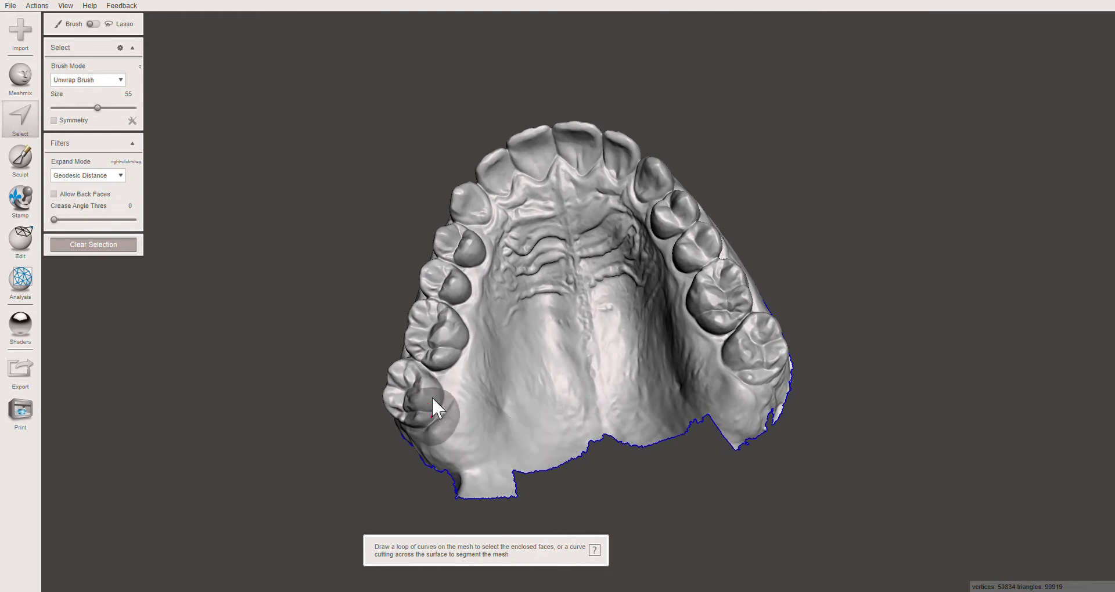
right_drag(465, 411, 442, 360)
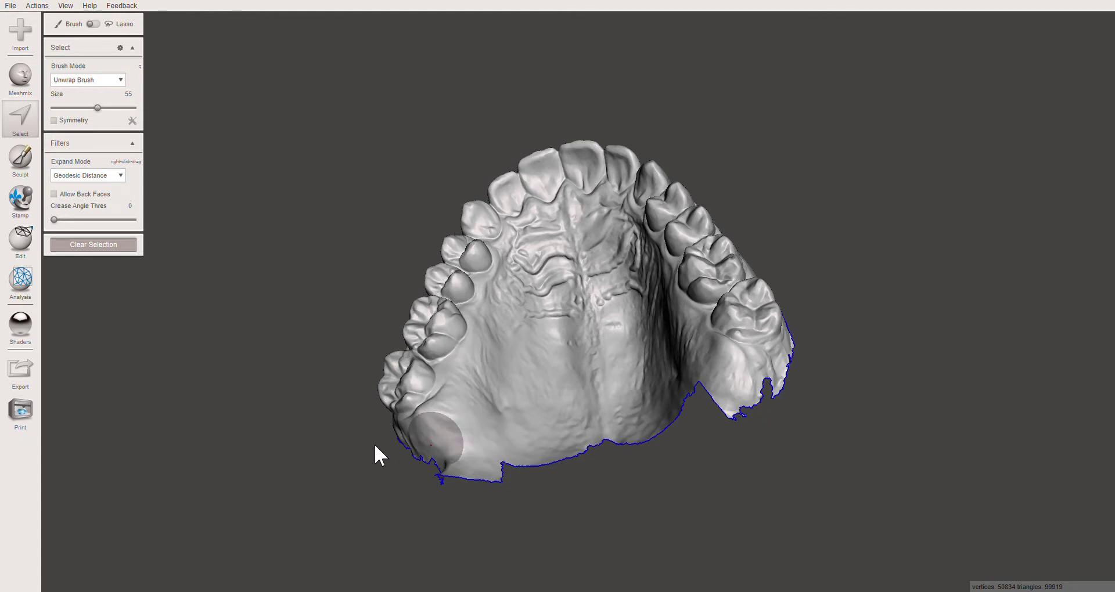
mouse_move(399, 437)
mouse_down()
mouse_move(430, 439)
mouse_move(466, 381)
mouse_up()
mouse_move(514, 272)
mouse_down()
mouse_move(545, 241)
mouse_move(563, 257)
mouse_move(585, 332)
mouse_move(581, 409)
mouse_up()
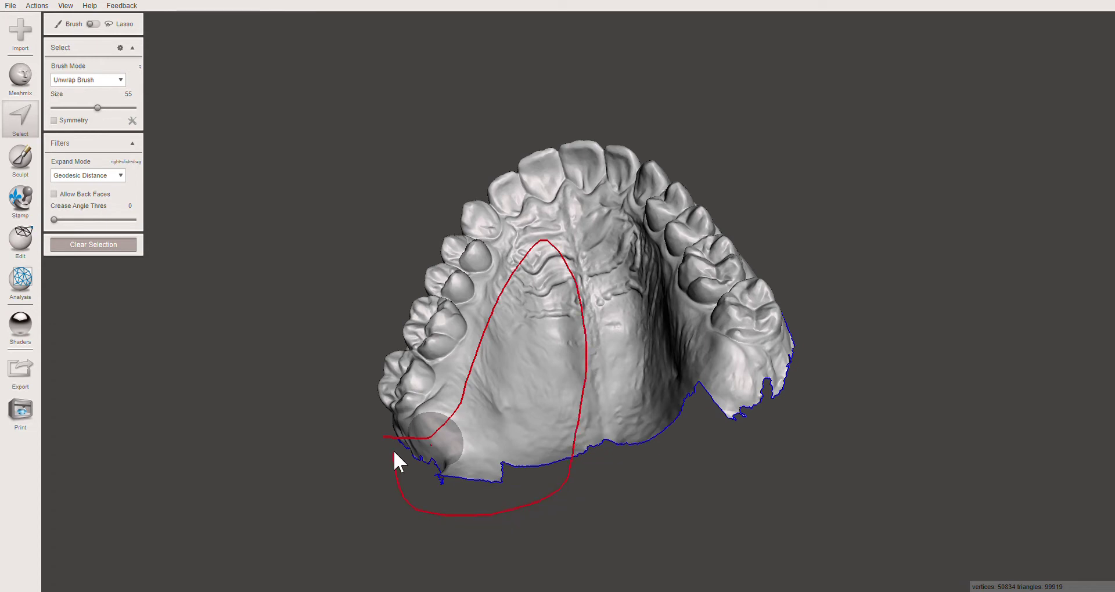
drag(396, 444, 398, 441)
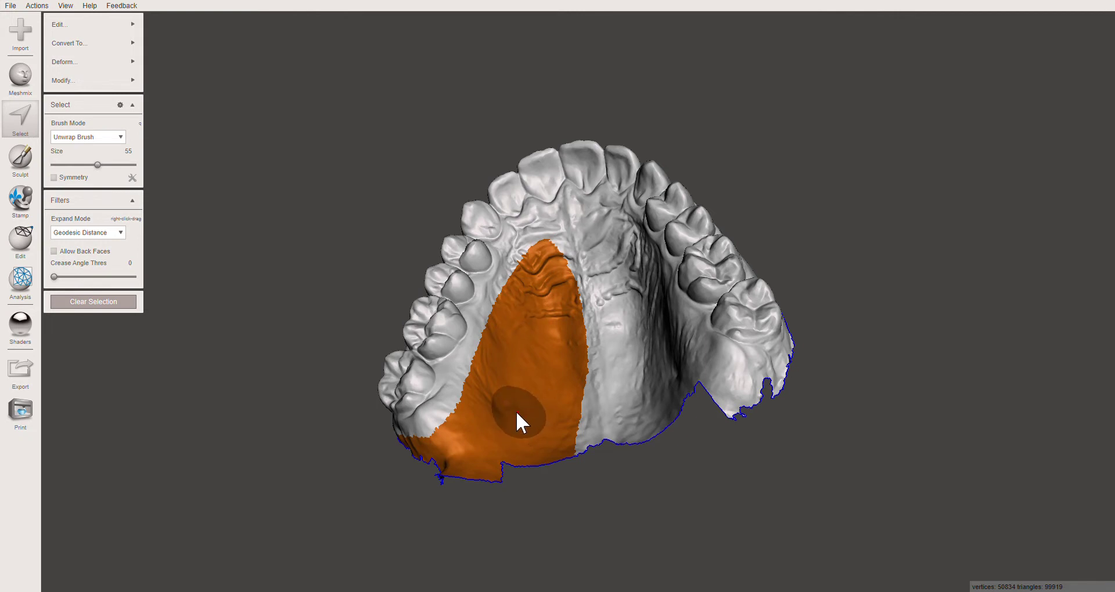
key(Delete)
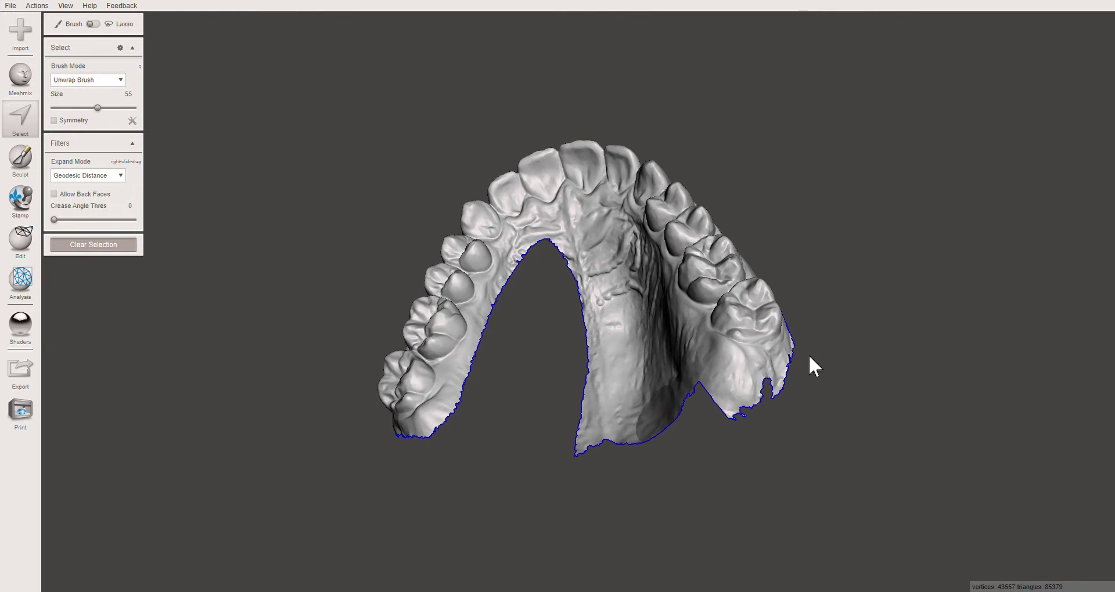
Outline the remaining palate with a four-corner polygon and delete it, leaving an open horseshoe.
click(767, 373)
click(631, 223)
click(581, 219)
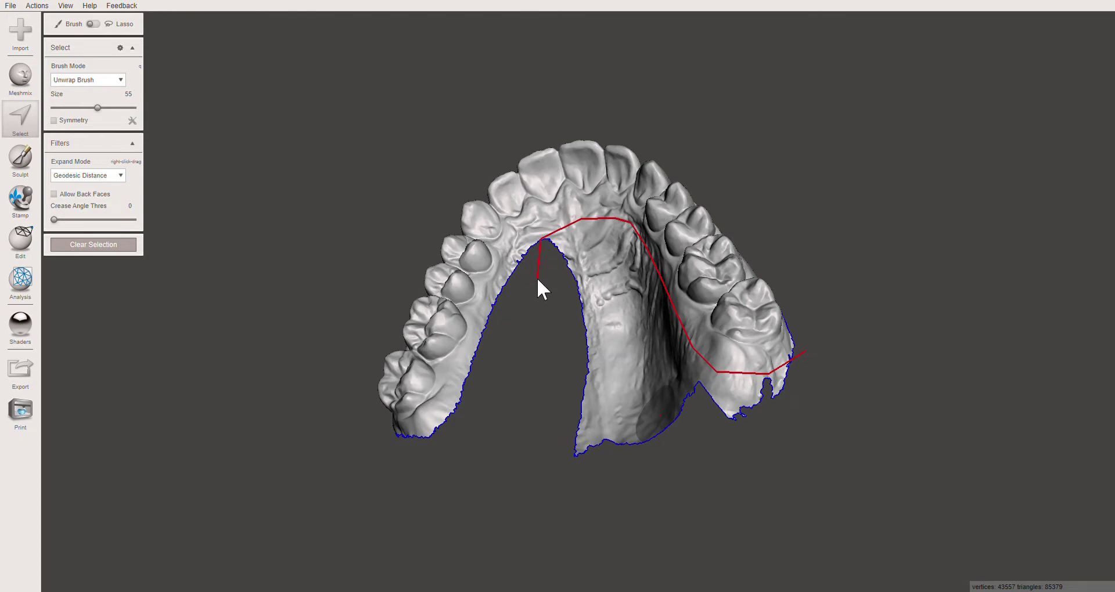
click(804, 355)
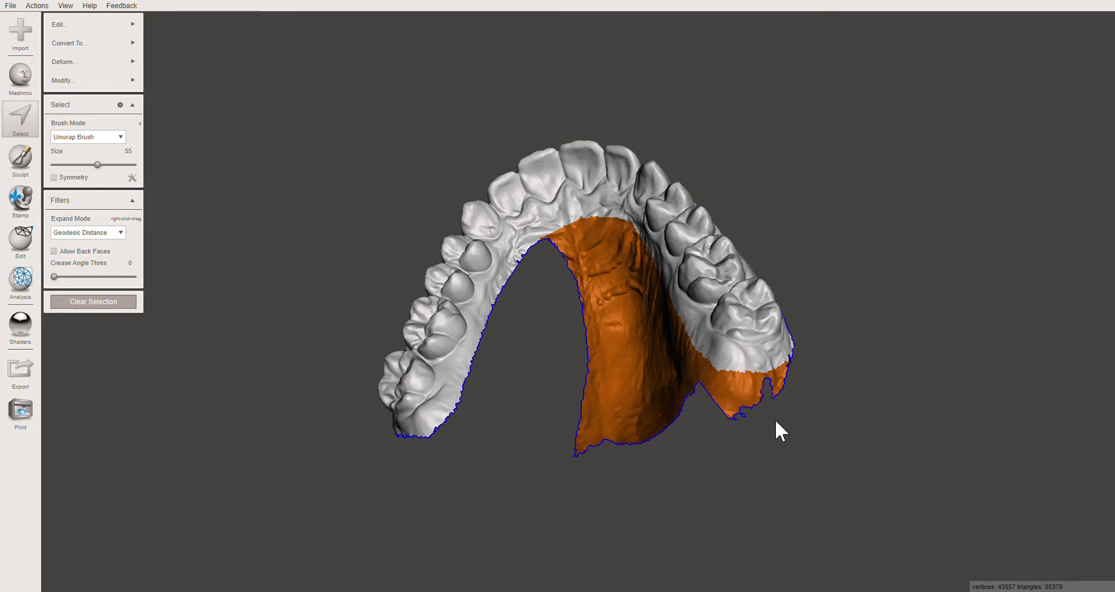
key(Delete)
Brush-select the inner gum strip from the left premolar along the arch, then clear the selection.
mouse_move(631, 417)
right_down()
mouse_move(669, 413)
mouse_move(636, 433)
right_up()
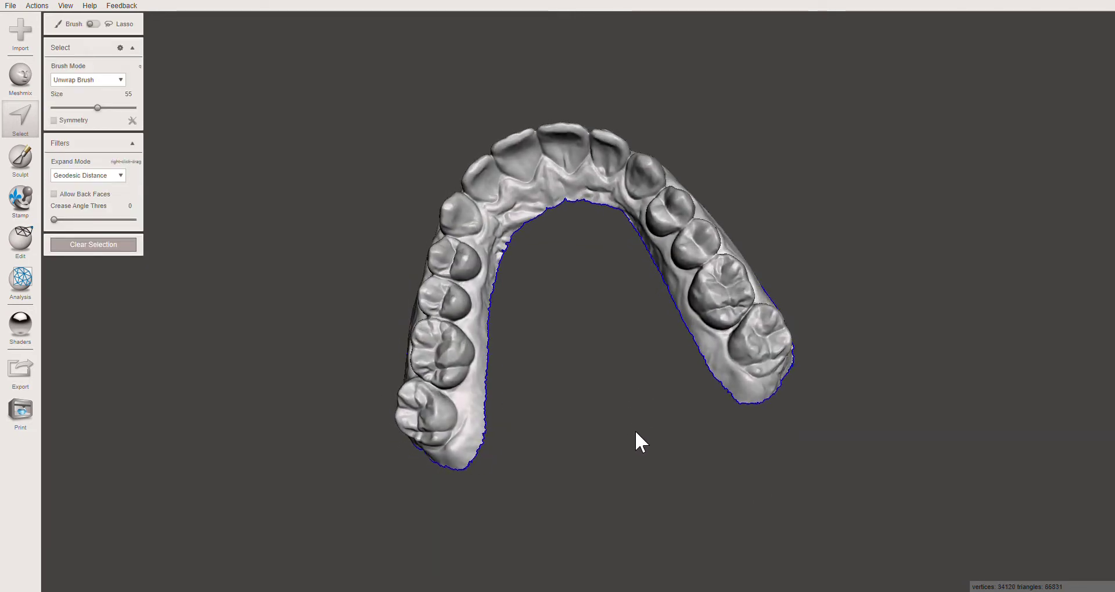
click(468, 259)
drag(484, 266, 488, 247)
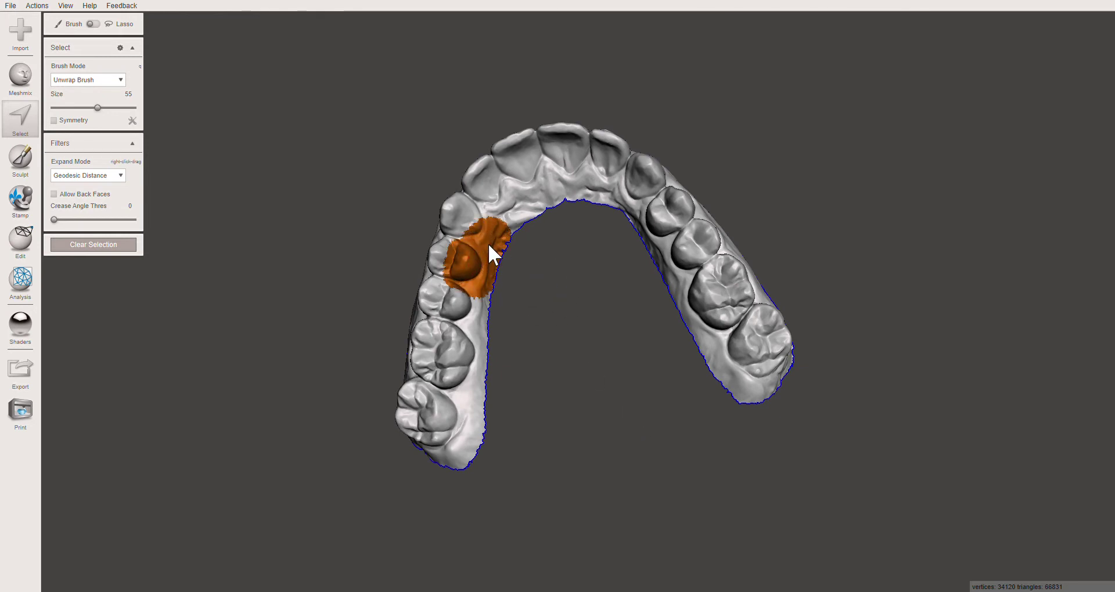
drag(537, 203, 588, 200)
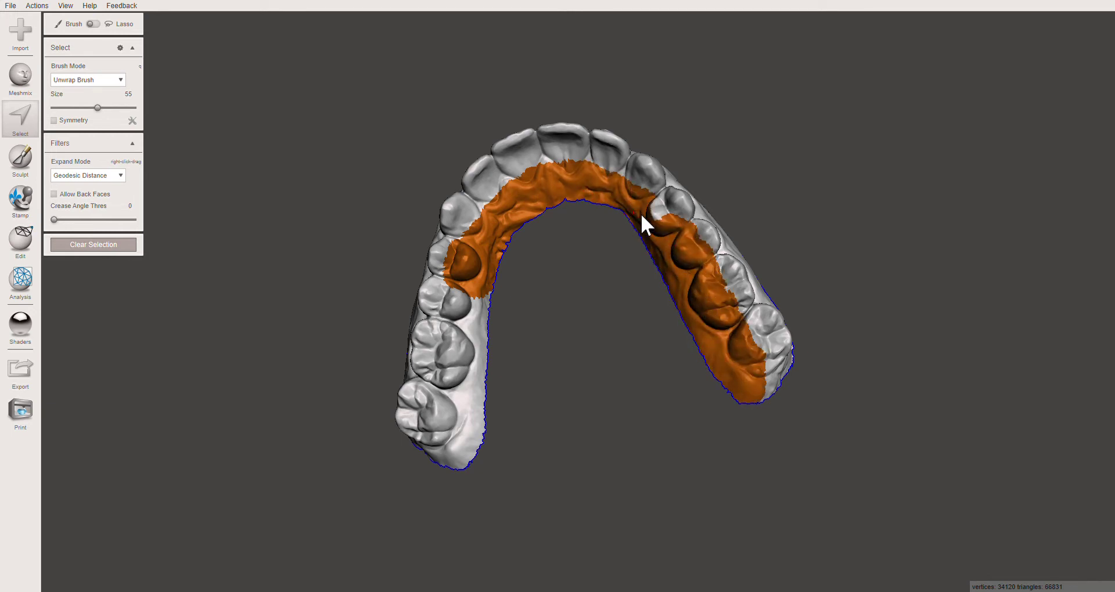
drag(647, 220, 645, 220)
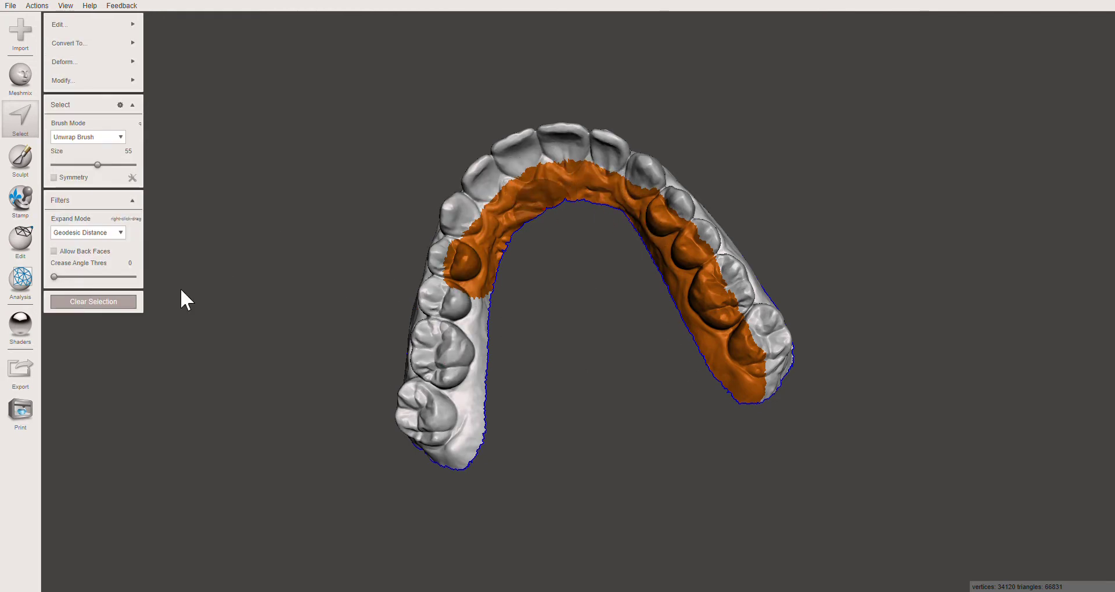
click(119, 306)
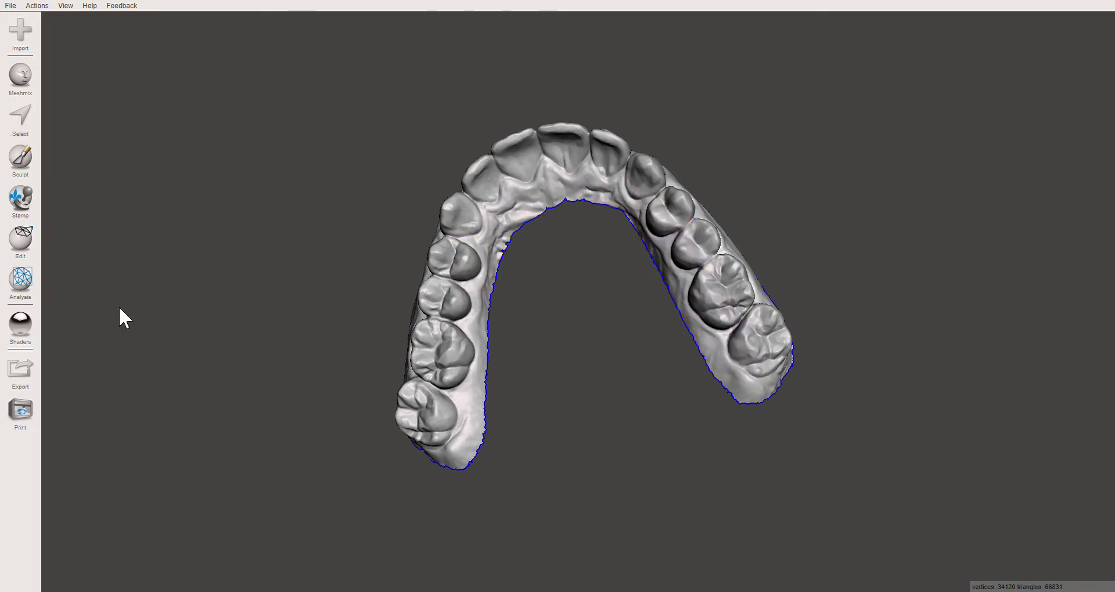
Select and delete the gum strips along the upper right edge and the top edge.
right_drag(356, 169, 743, 293)
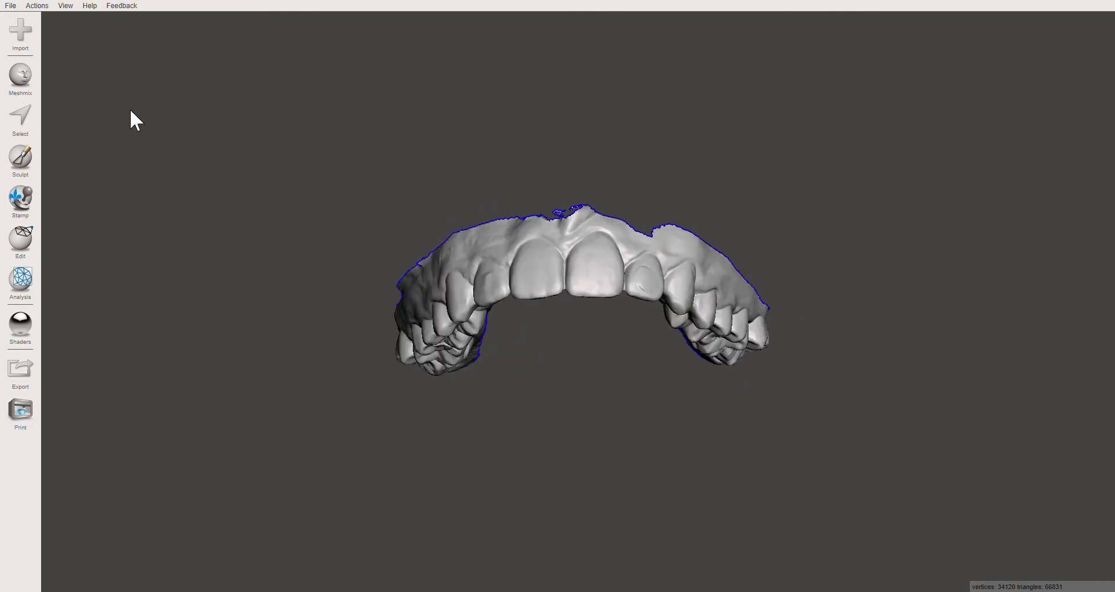
click(20, 118)
mouse_move(751, 274)
mouse_down()
mouse_move(636, 220)
mouse_move(670, 206)
mouse_move(742, 257)
mouse_up()
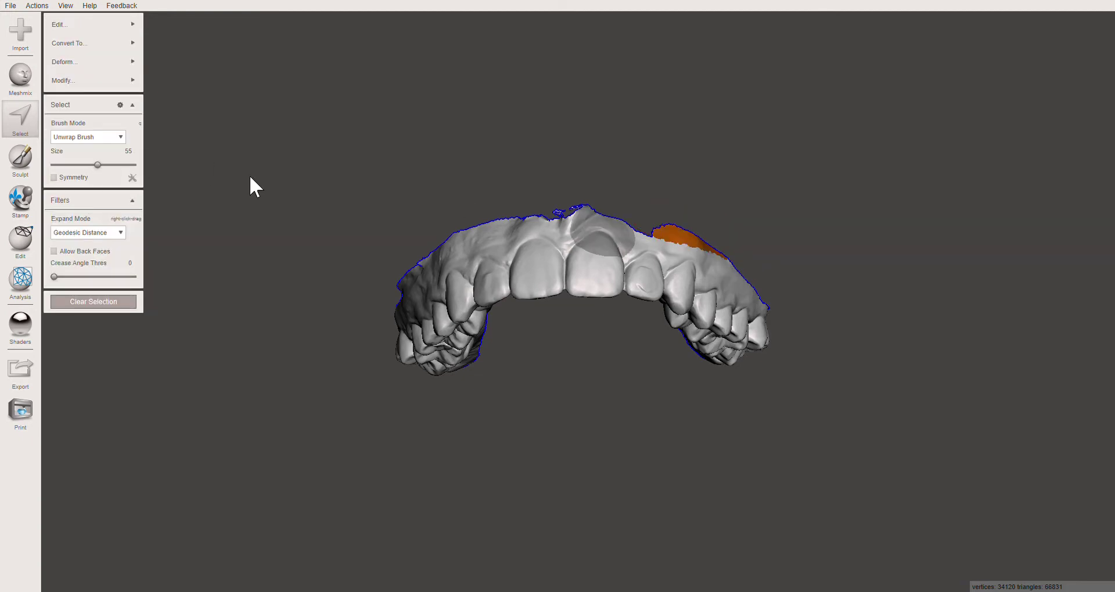
key(Delete)
right_drag(552, 211, 468, 190)
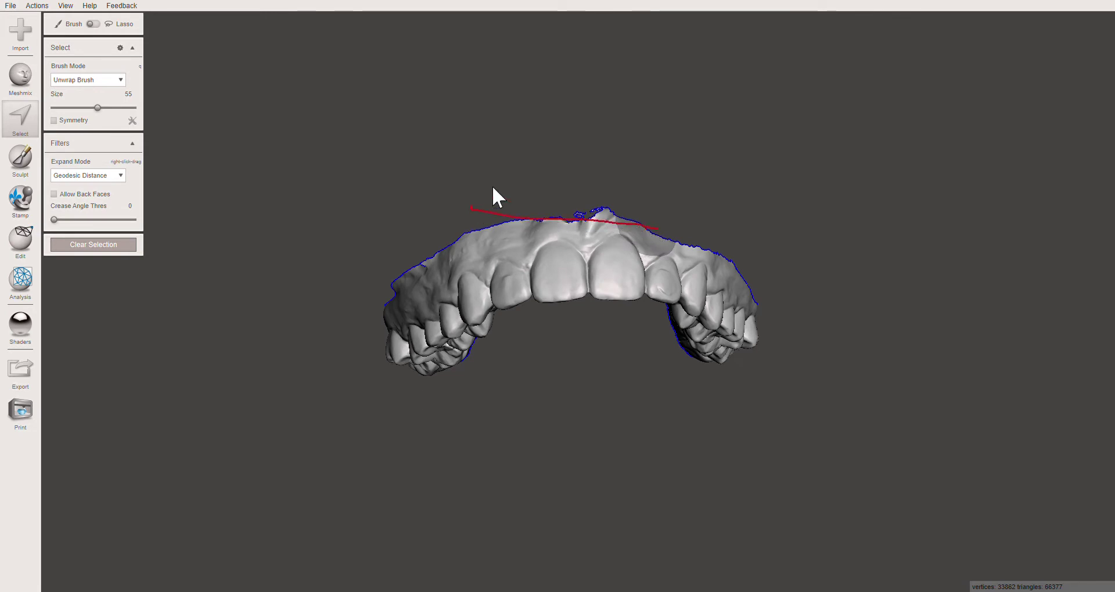
drag(668, 219, 646, 217)
key(Delete)
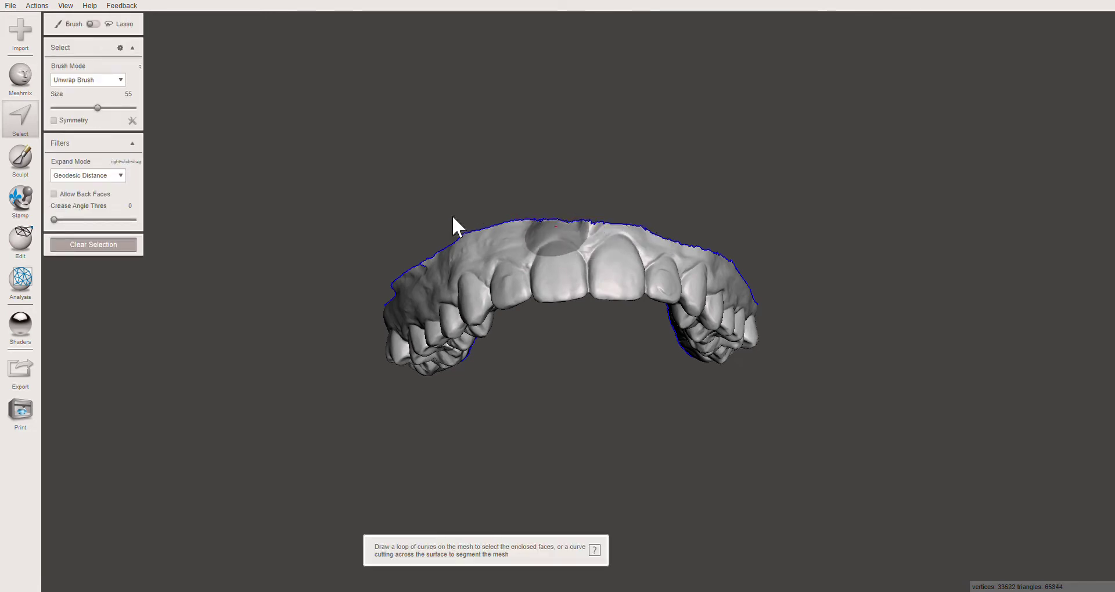
Lasso and delete the leftover gum strip along the back edge, then check the trimmed arch from above.
right_drag(458, 216, 510, 205)
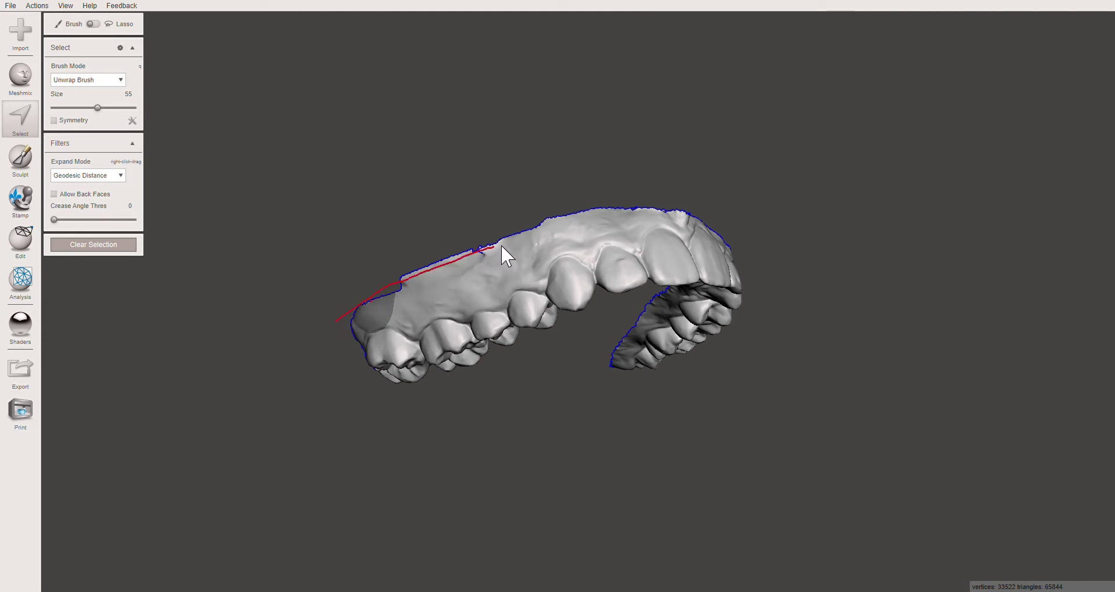
mouse_move(552, 230)
mouse_down()
mouse_move(783, 186)
mouse_move(511, 191)
mouse_up()
drag(377, 283, 378, 283)
key(Delete)
mouse_move(434, 182)
right_down()
mouse_move(341, 217)
mouse_move(358, 141)
right_up()
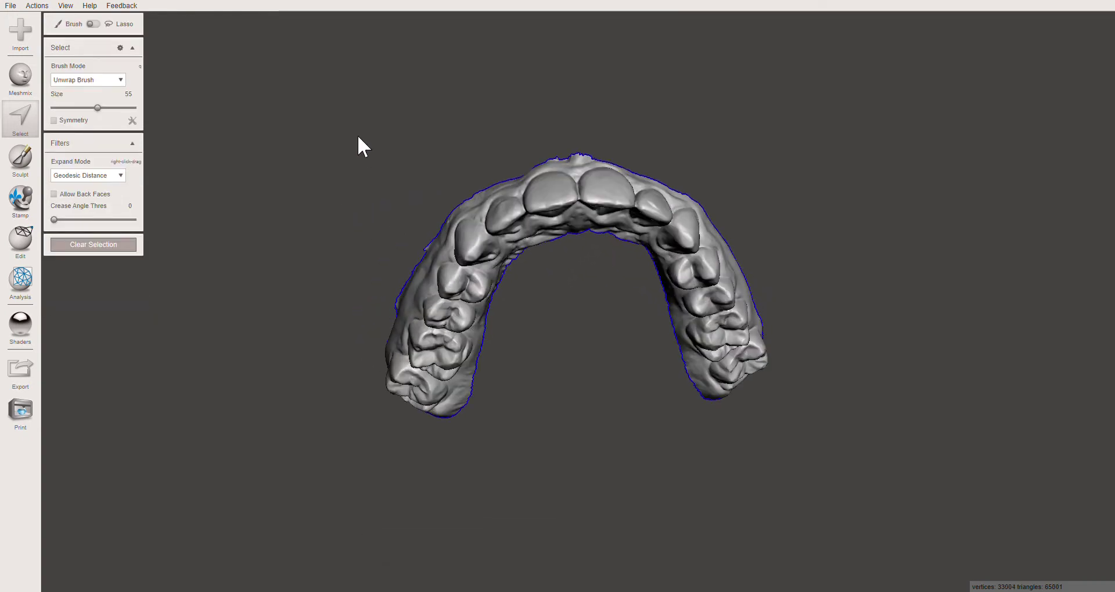
right_drag(312, 307, 316, 263)
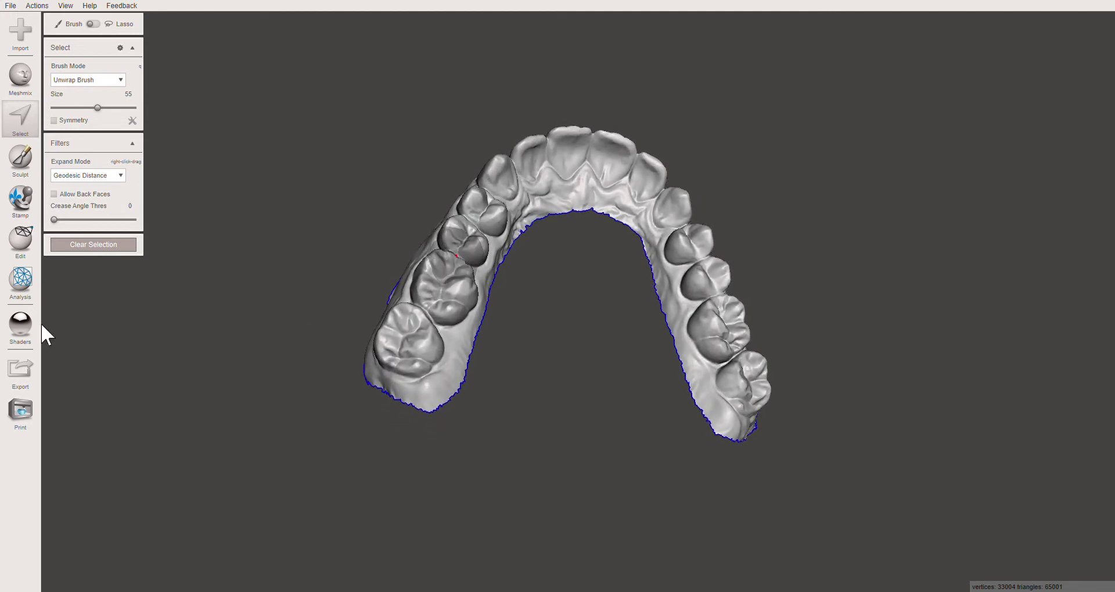
Re-run the Inspector to confirm only the open gum border remains, then select the whole arch mesh.
click(21, 285)
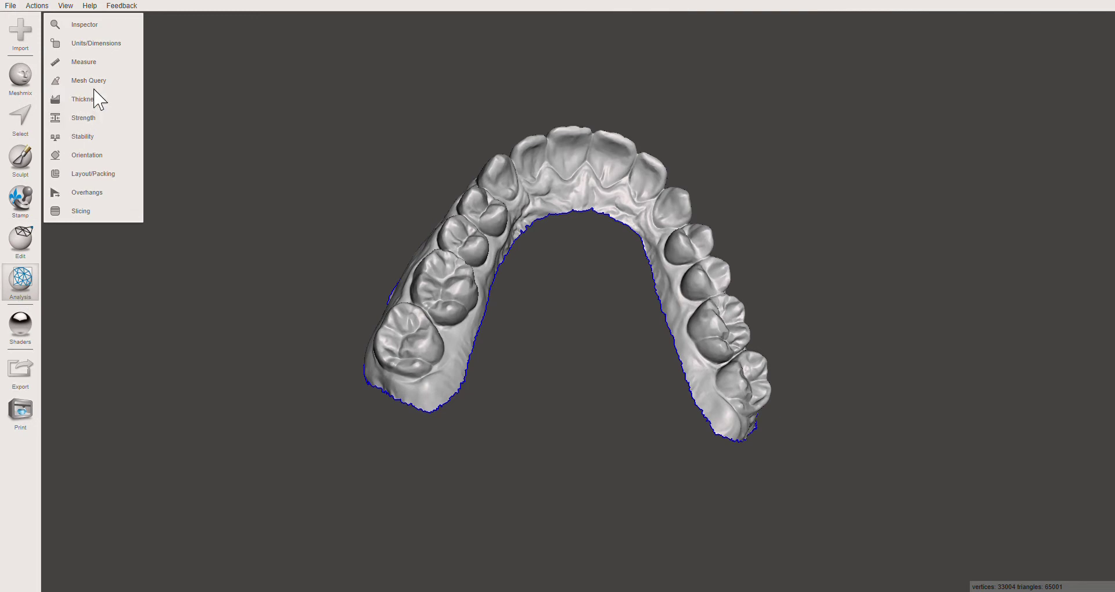
click(110, 25)
right_drag(415, 97, 303, 197)
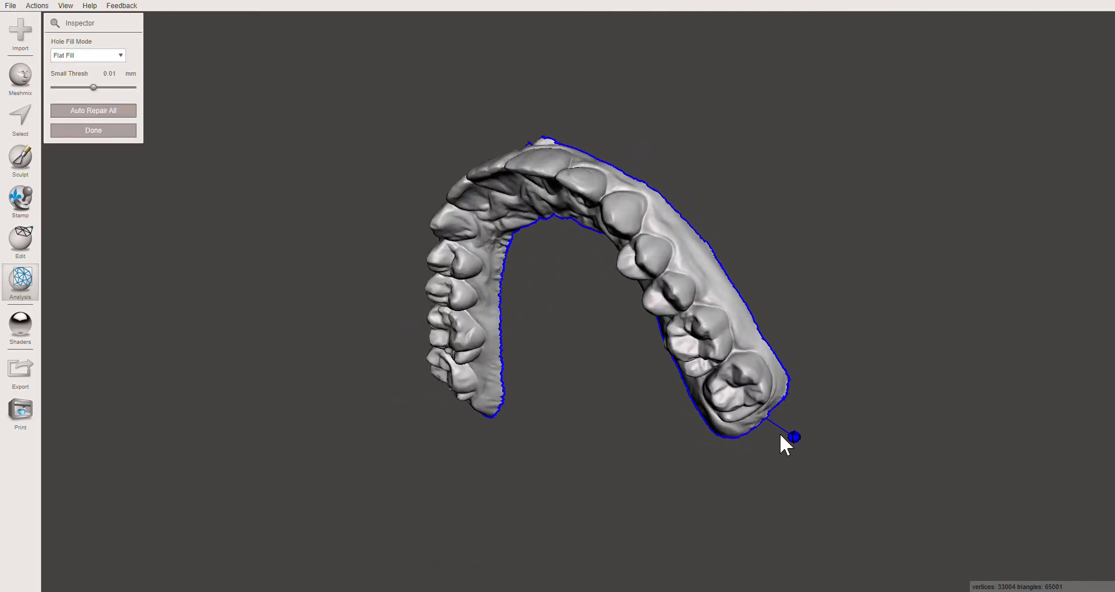
click(121, 134)
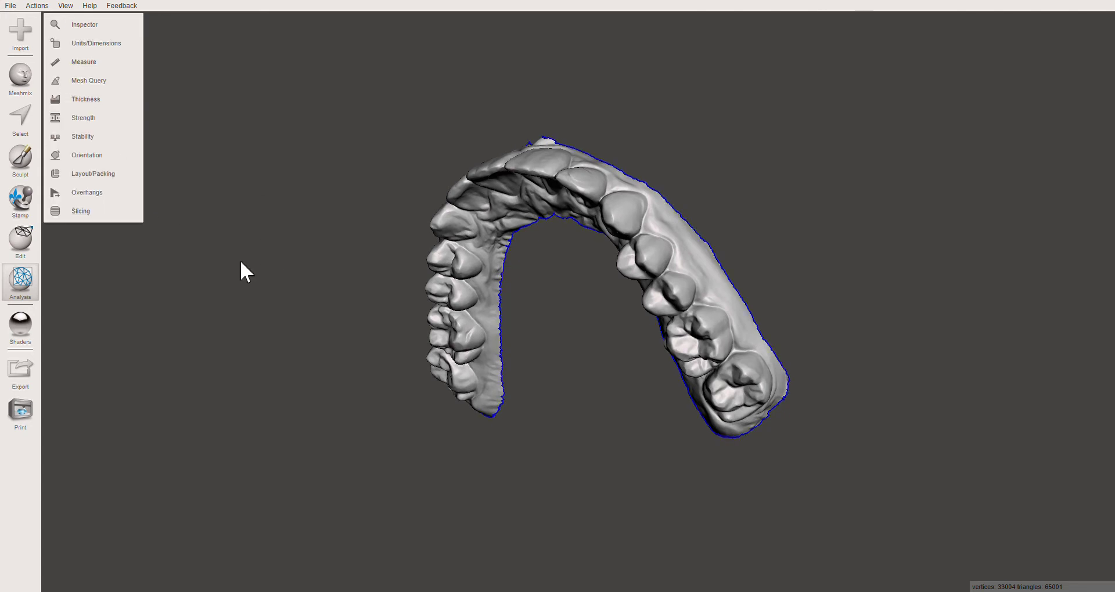
key(s)
key(ctrl+a)
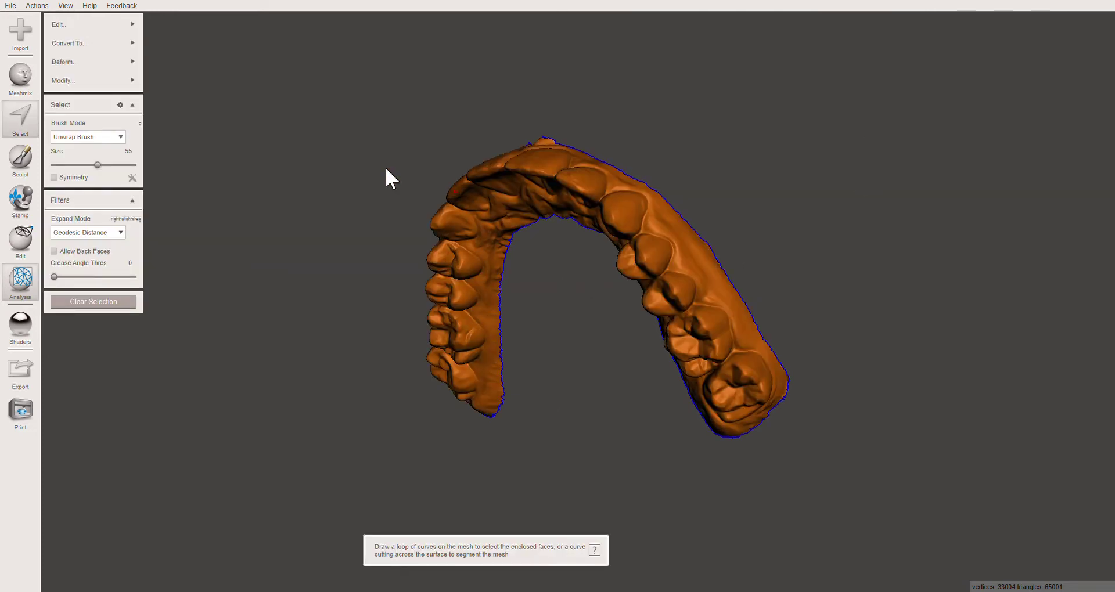
Extrude the entire arch mesh with an 18.997 mm offset and accept it.
mouse_move(133, 24)
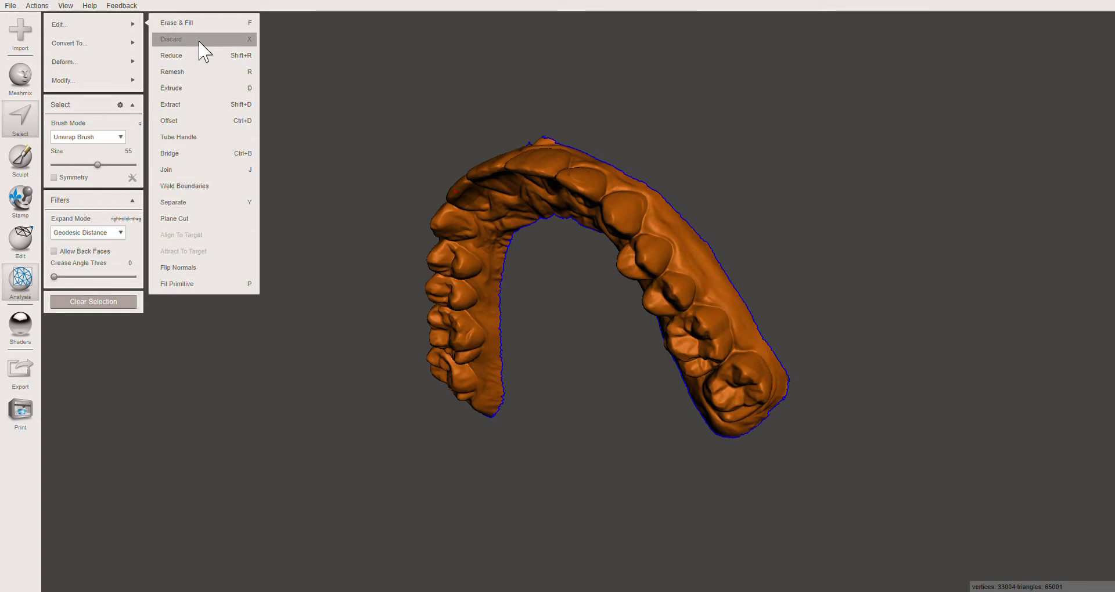
click(215, 88)
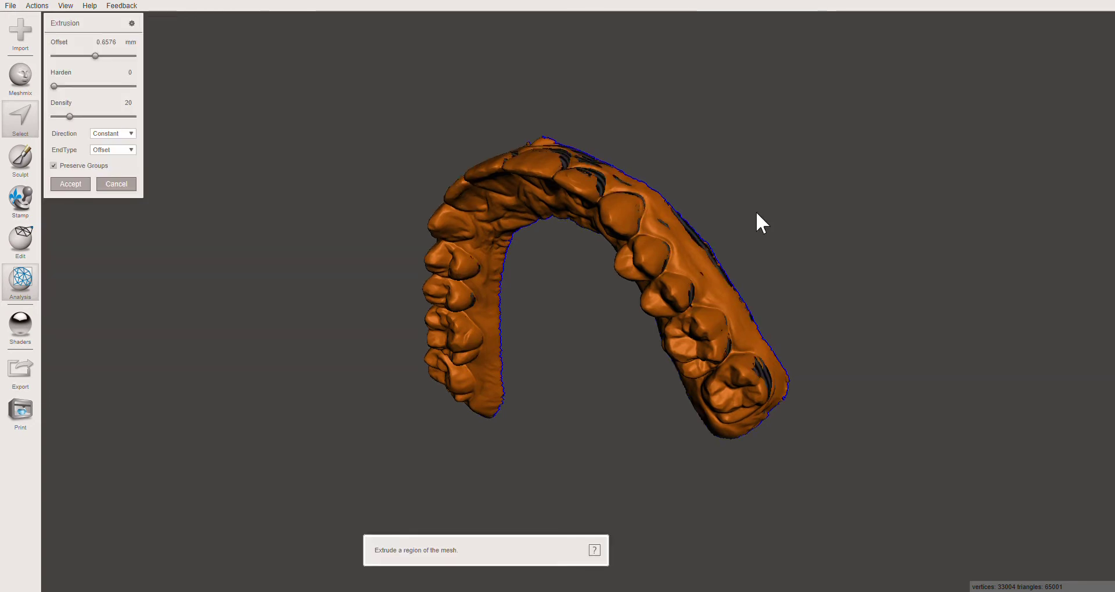
right_drag(415, 123, 415, 216)
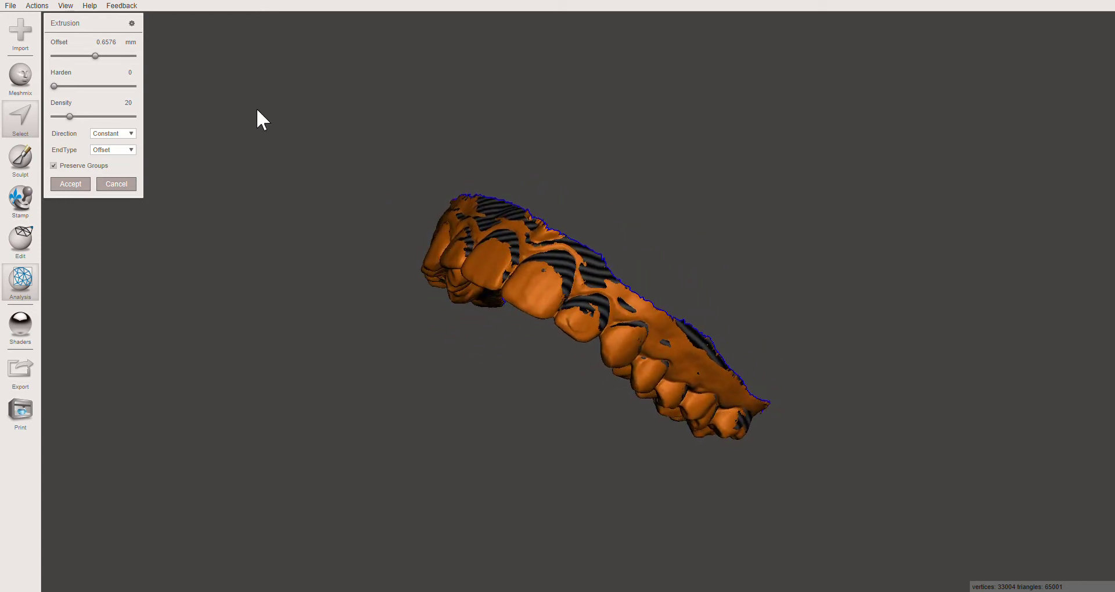
drag(94, 55, 137, 56)
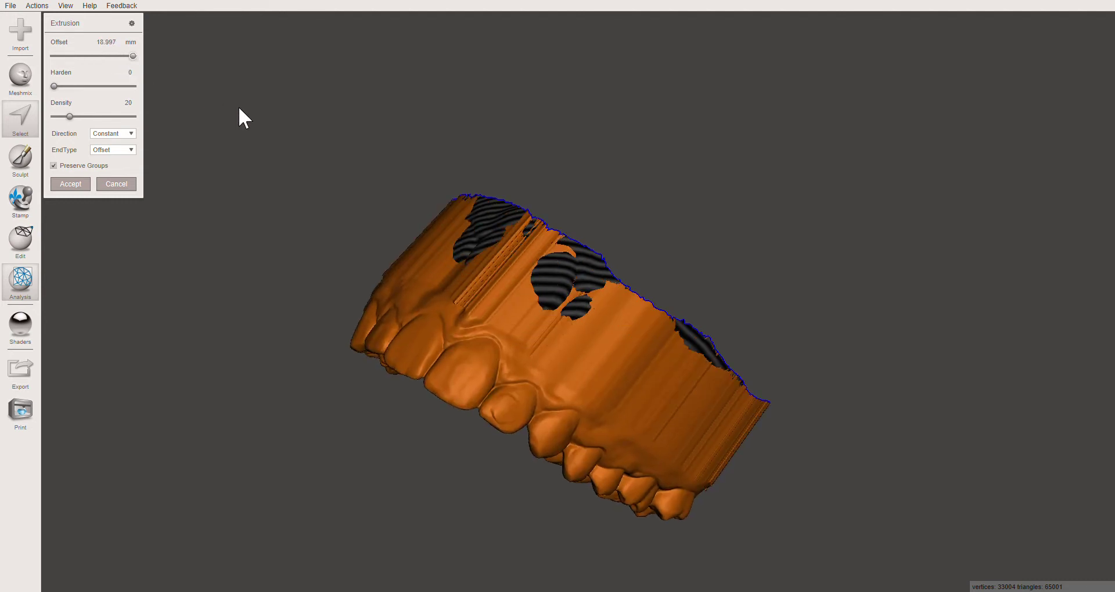
right_drag(545, 149, 505, 120)
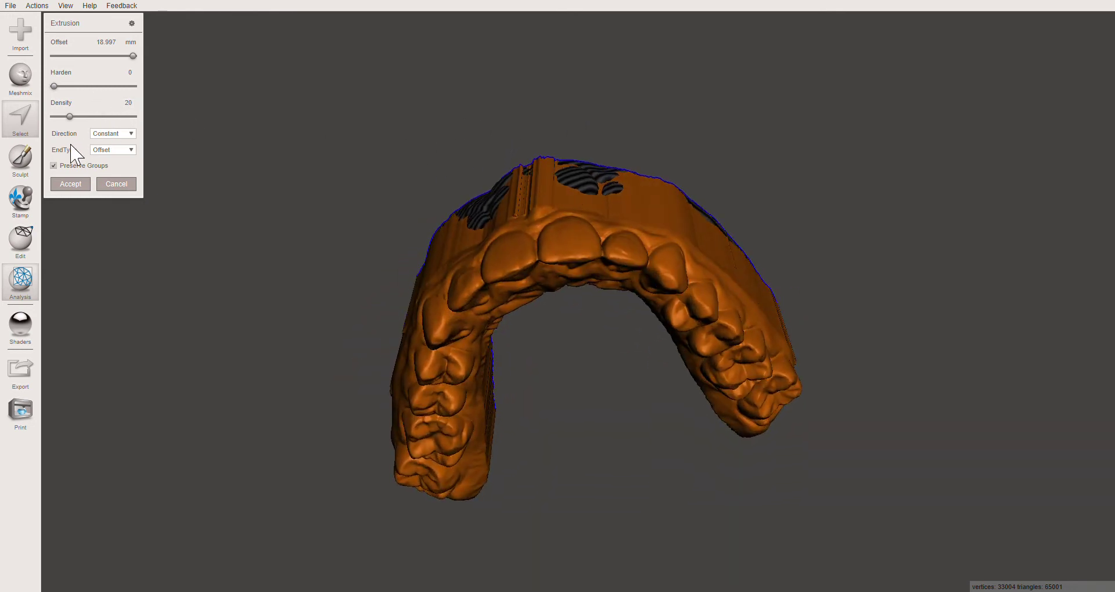
click(71, 184)
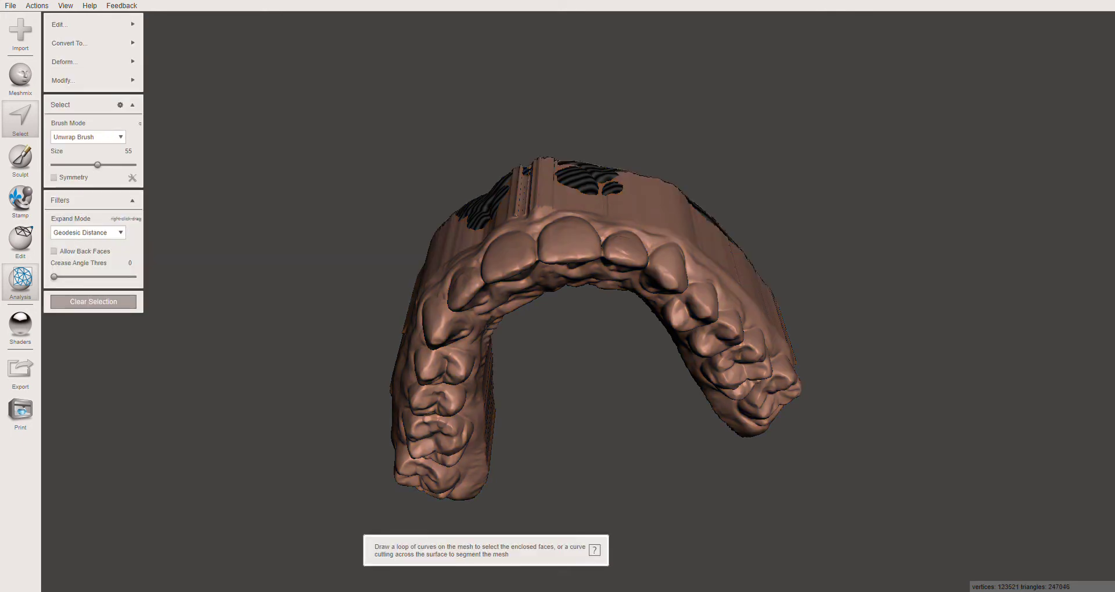
Start a Plane Cut and tilt its plane about 47° and around the red axis across the arch wall.
right_drag(431, 130, 456, 165)
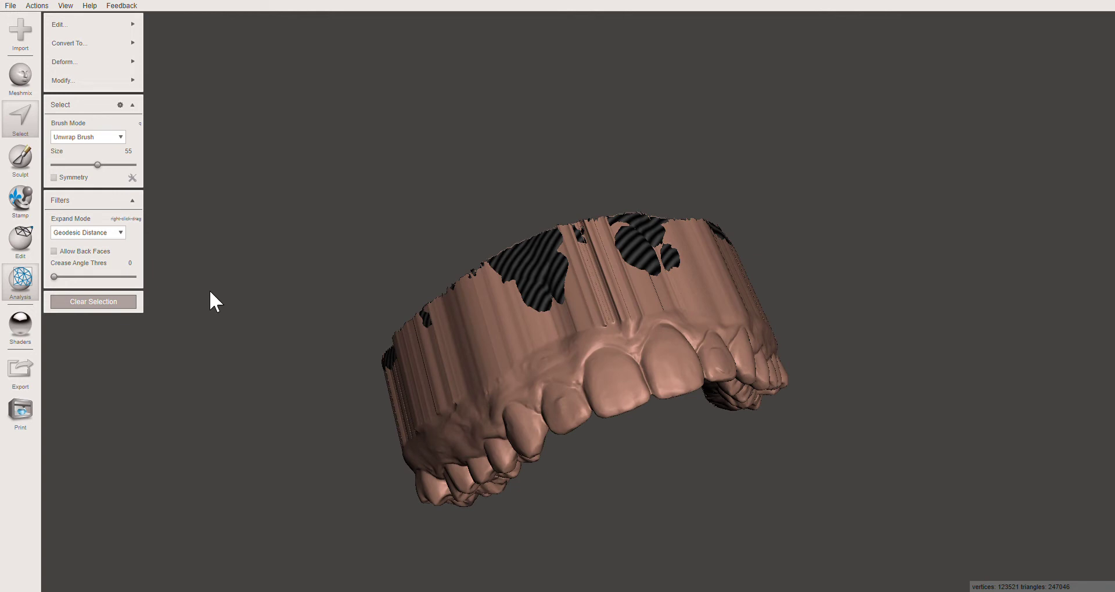
click(17, 250)
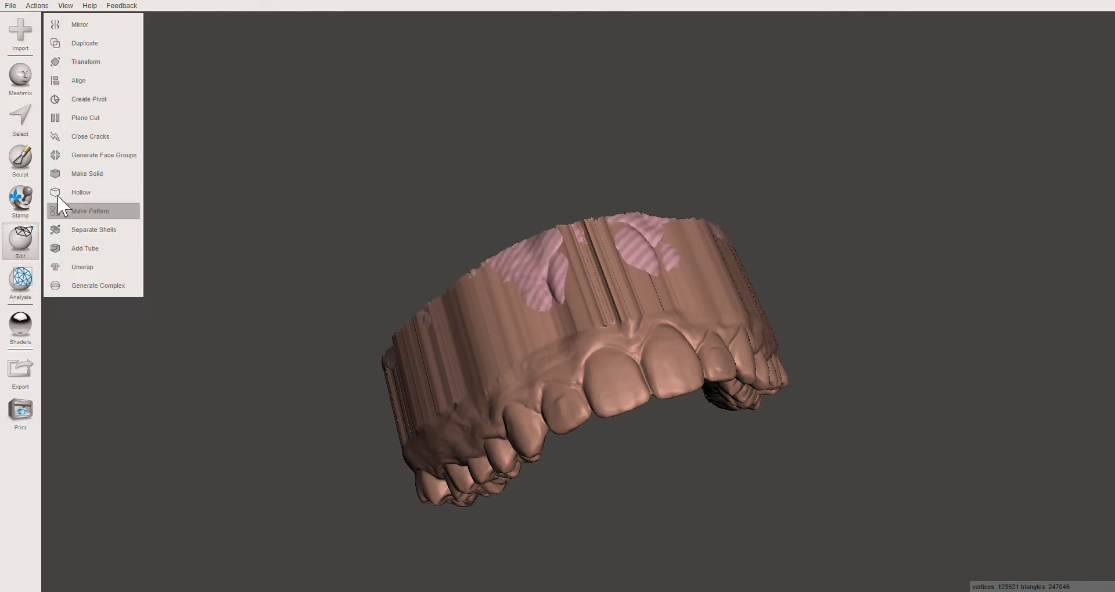
click(97, 126)
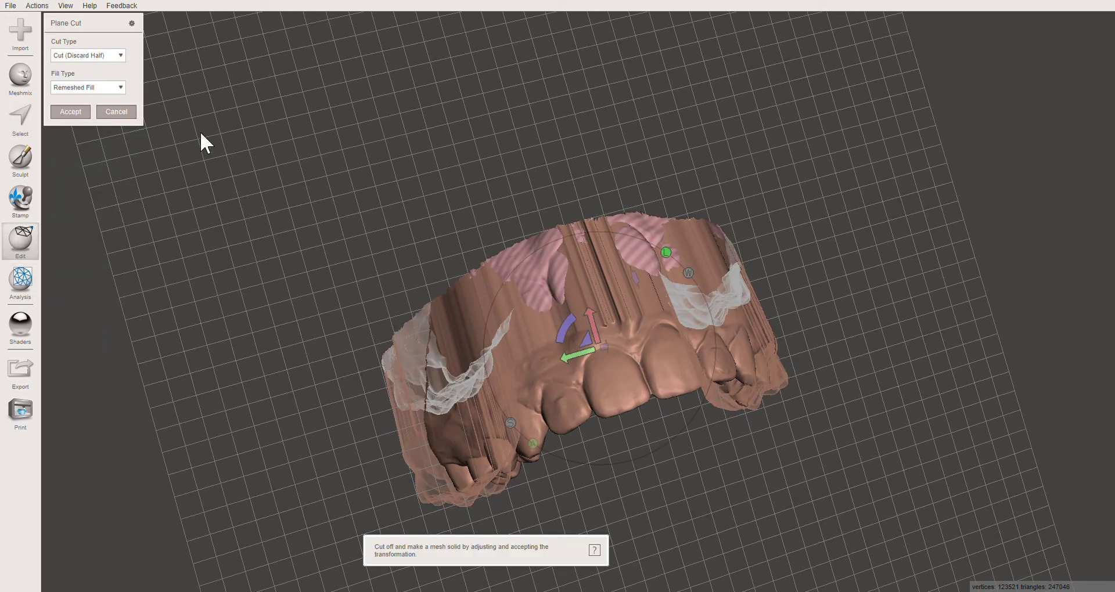
right_drag(401, 132, 437, 88)
right_drag(608, 321, 574, 239)
drag(642, 311, 609, 294)
right_drag(542, 130, 582, 167)
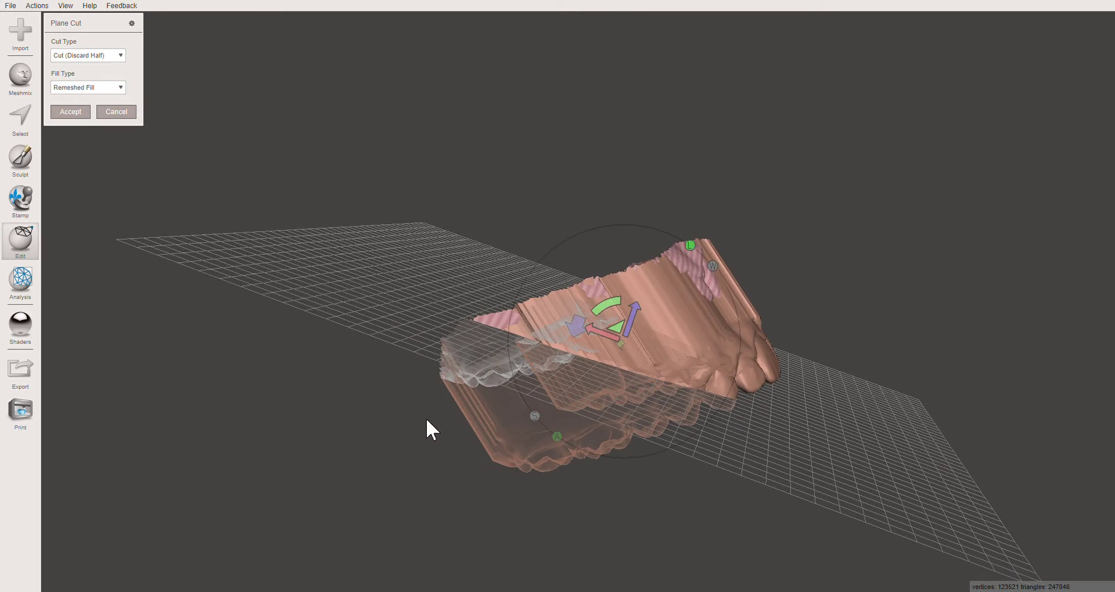
mouse_move(453, 422)
mouse_down()
mouse_move(678, 317)
mouse_move(831, 262)
mouse_up()
right_drag(857, 356, 713, 389)
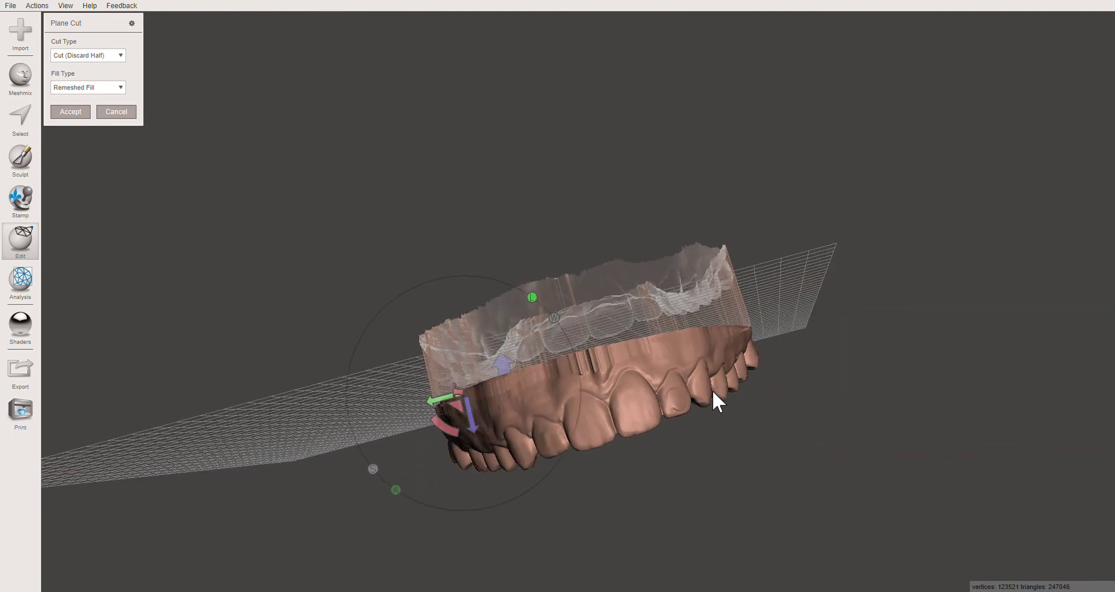
drag(442, 427, 473, 413)
Fine-tune the cutting plane's tilt by about 3° plus a slight extra adjustment.
right_drag(630, 471, 533, 482)
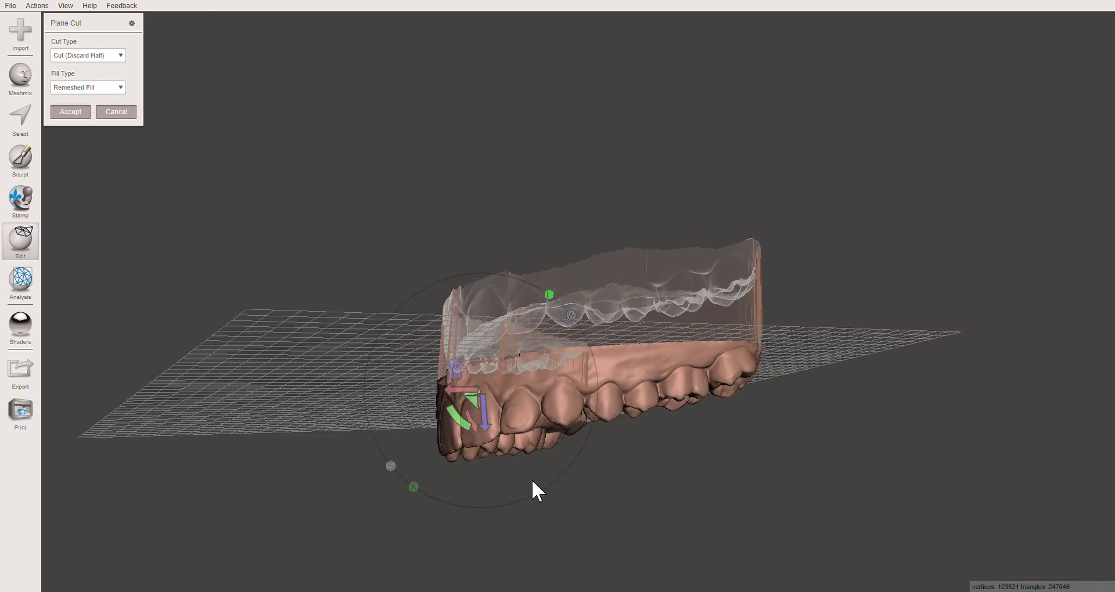
drag(463, 424, 465, 424)
right_drag(540, 489, 630, 491)
drag(476, 426, 481, 426)
right_drag(548, 498, 630, 398)
Tilt the plane by about -1.4°, then accept the cut, discarding the top half.
right_drag(620, 360, 494, 420)
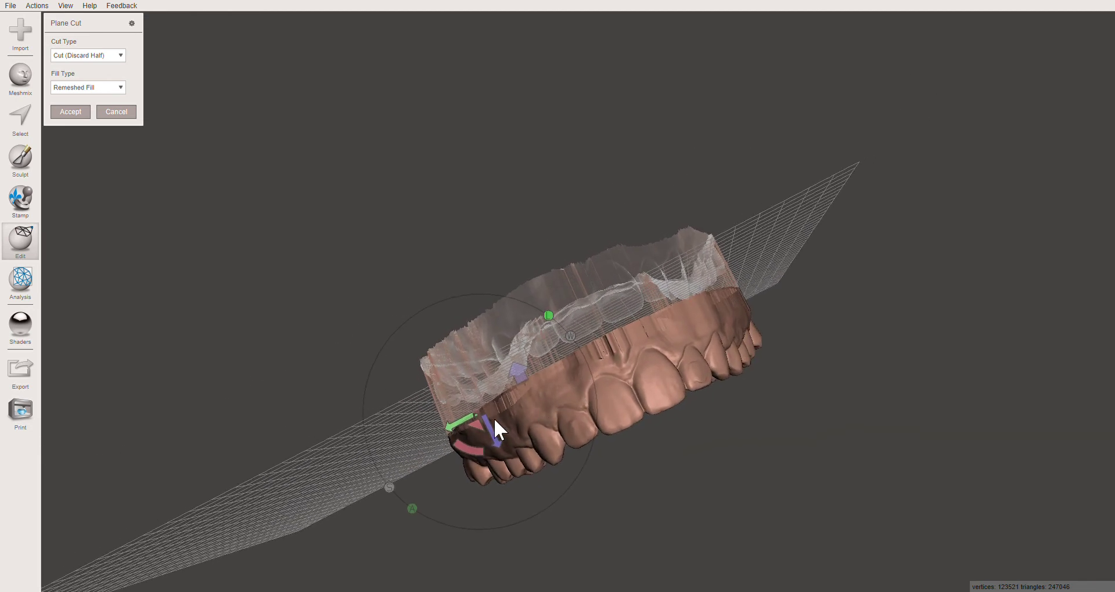
drag(461, 448, 460, 448)
right_drag(556, 451, 605, 458)
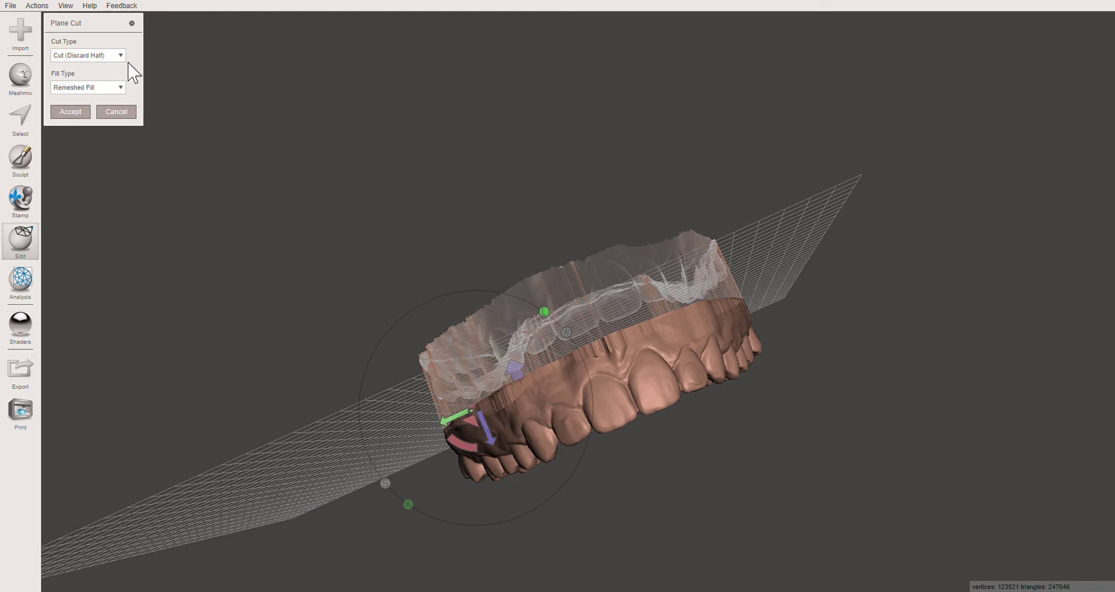
click(70, 112)
right_drag(438, 178, 377, 279)
Check the trimmed arch for holes with the Inspector, then preview it in Make Solid.
click(20, 281)
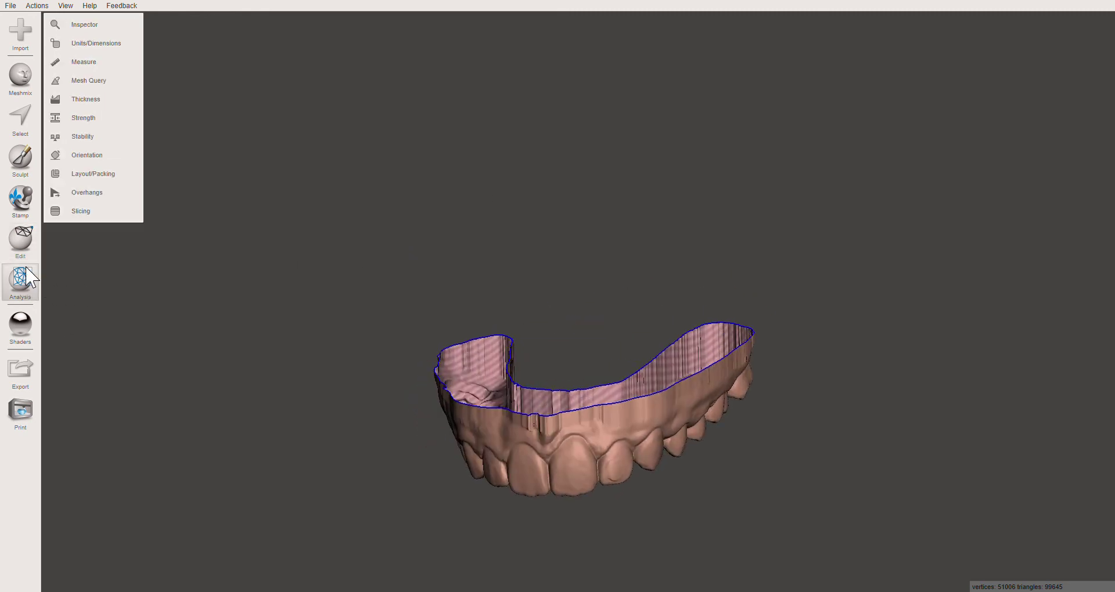
click(88, 25)
right_drag(338, 312, 338, 352)
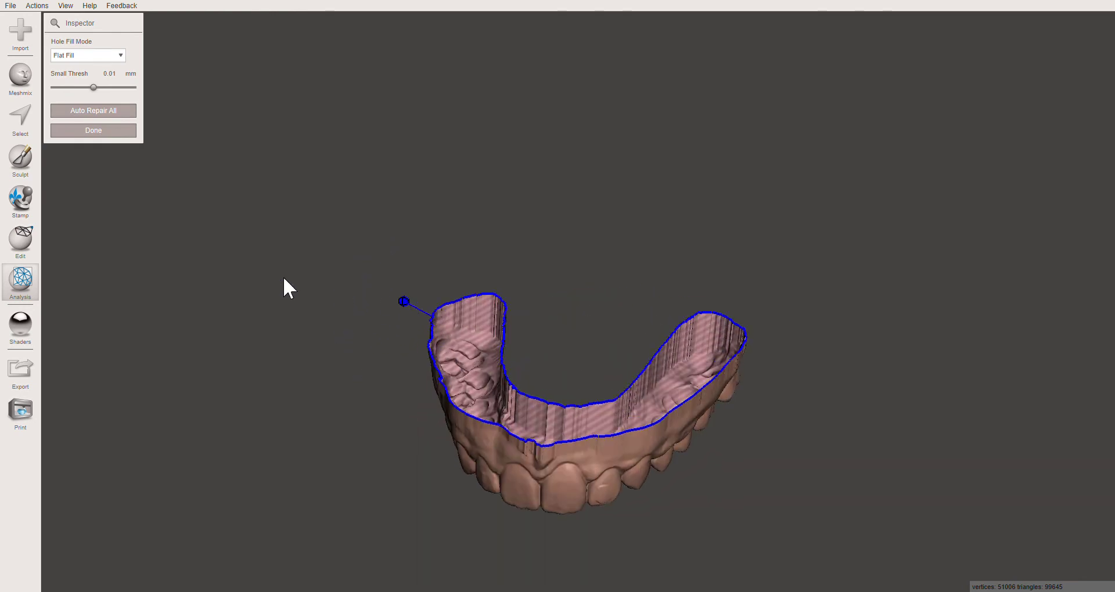
click(95, 131)
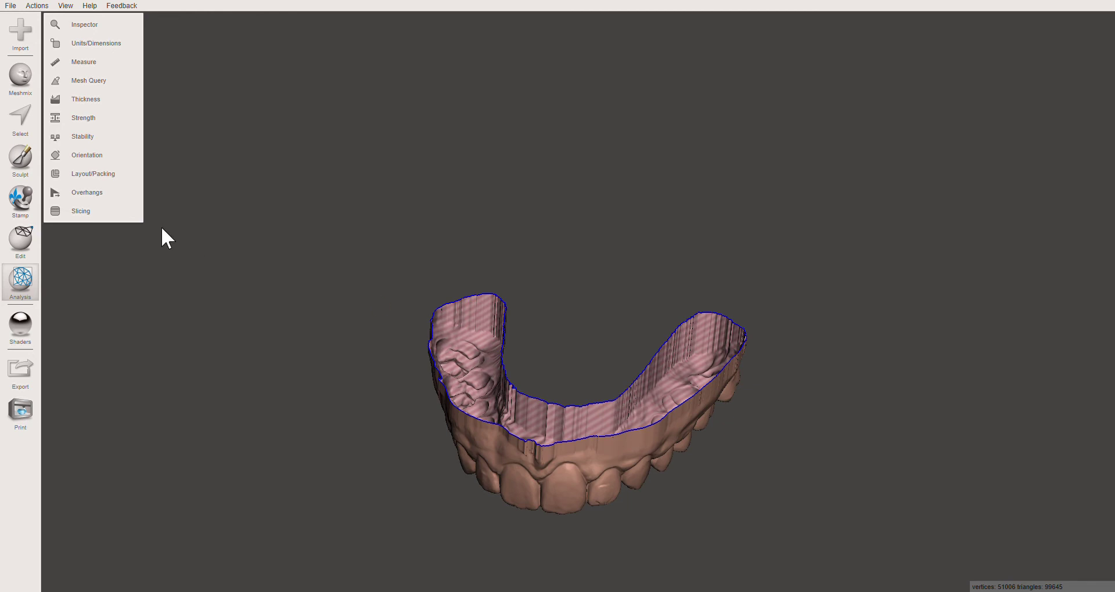
click(23, 235)
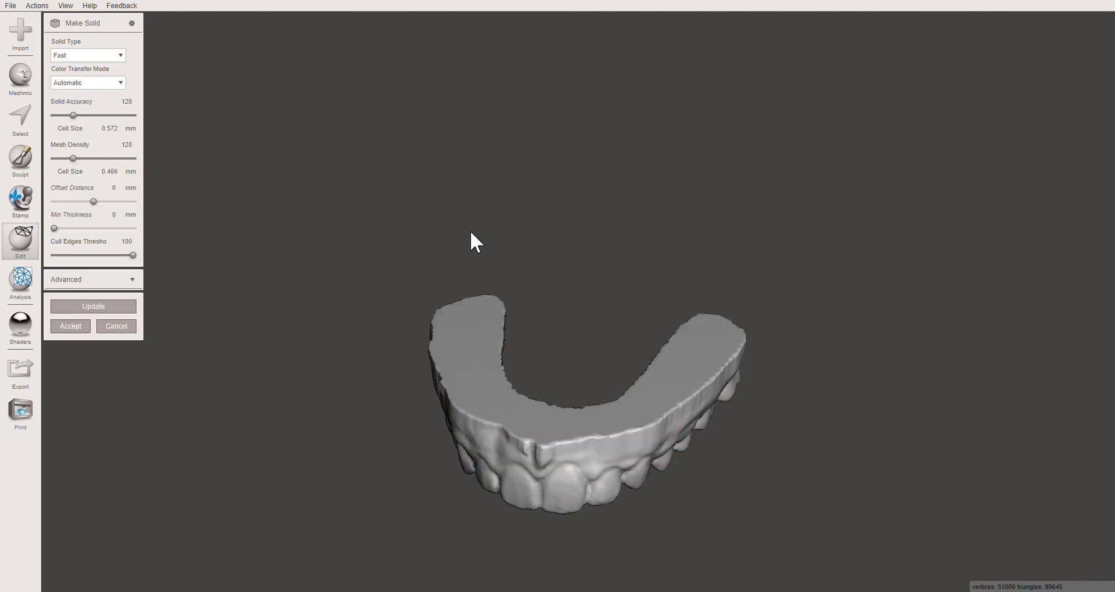
Raise Solid Accuracy and Mesh Density to 344 and update the solid preview.
right_drag(435, 279, 487, 342)
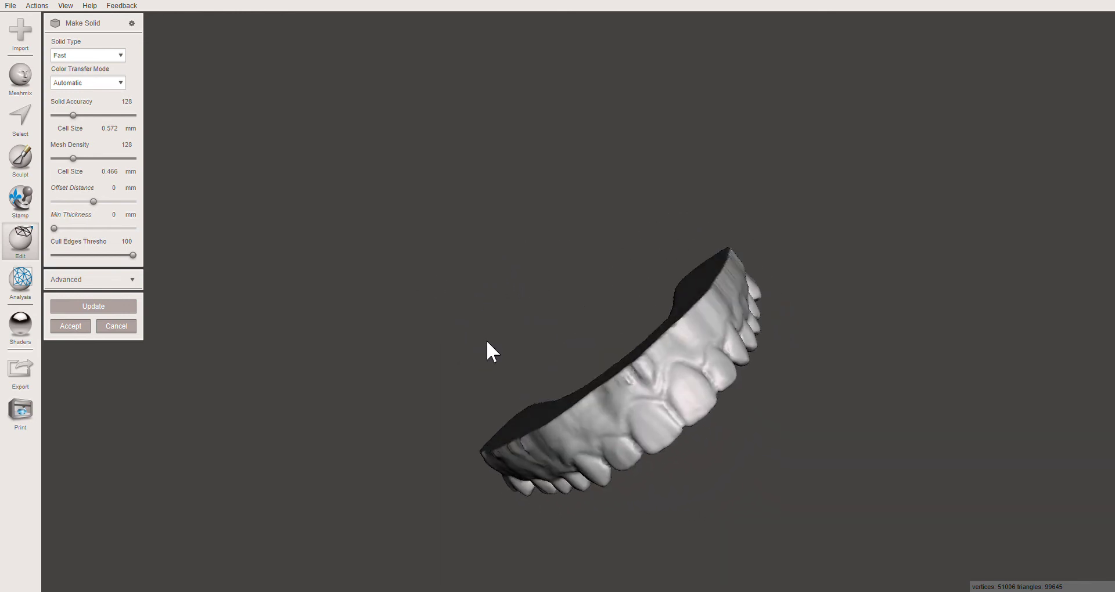
click(124, 101)
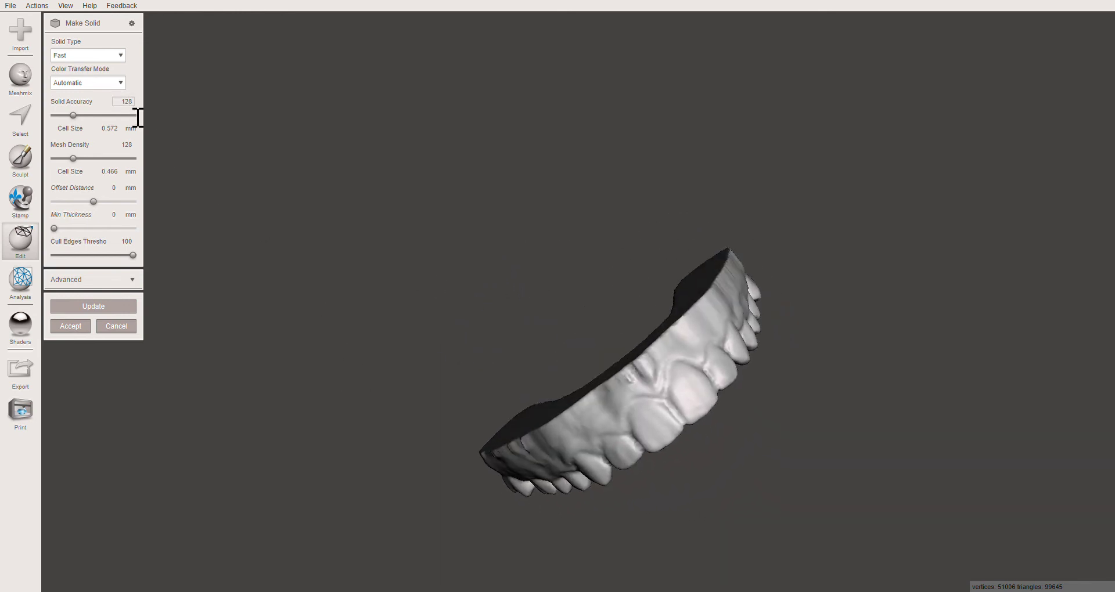
key(ctrl+a)
text(344)
key(Tab)
key(ctrl+a)
text(344)
click(109, 307)
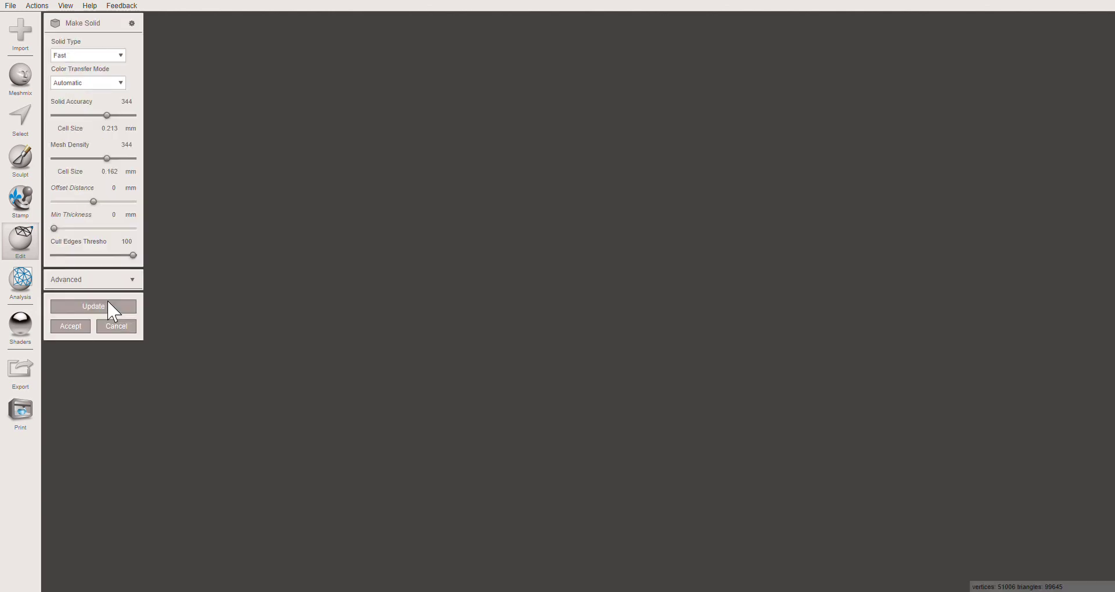
Inspect the closed solid arch from top and side, then accept the conversion.
right_drag(390, 396, 300, 276)
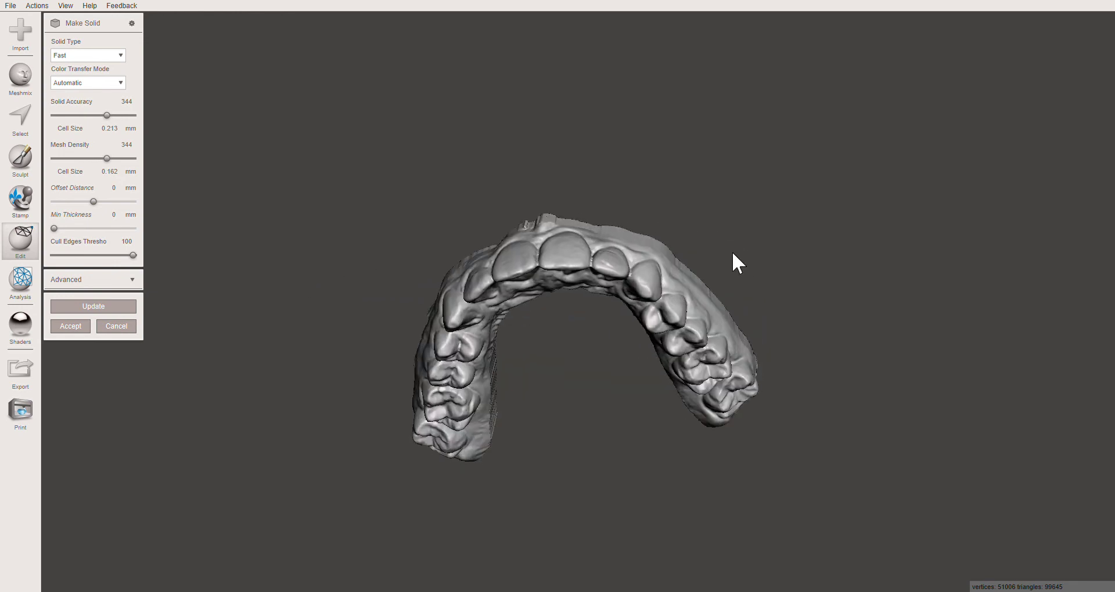
right_drag(695, 450, 579, 471)
click(69, 327)
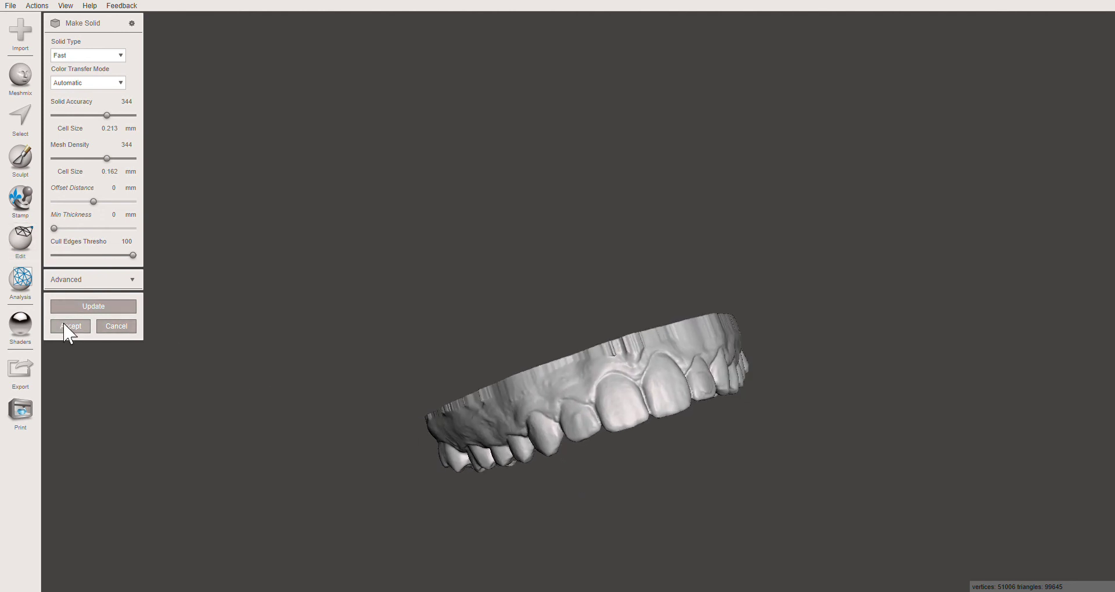